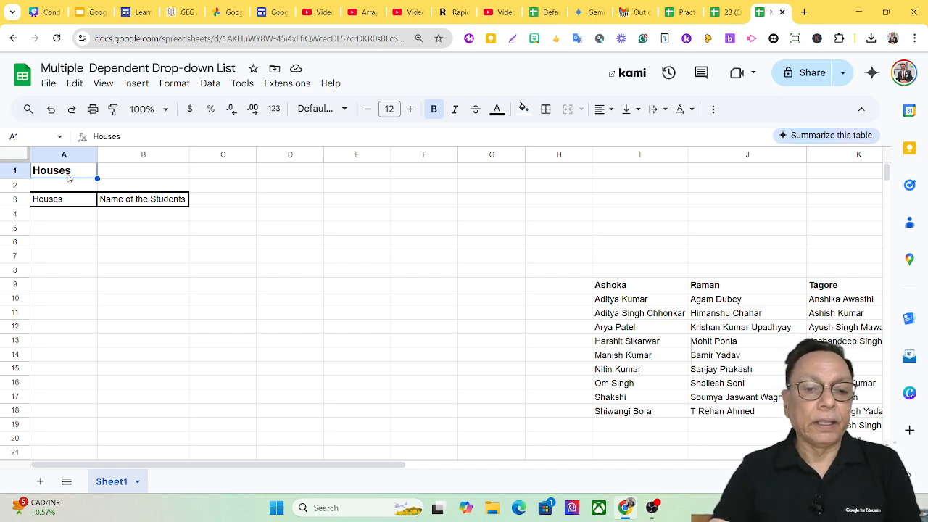
# Enter the text A1 in cell D10 as a sample cell reference
pyautogui.click(295, 303)
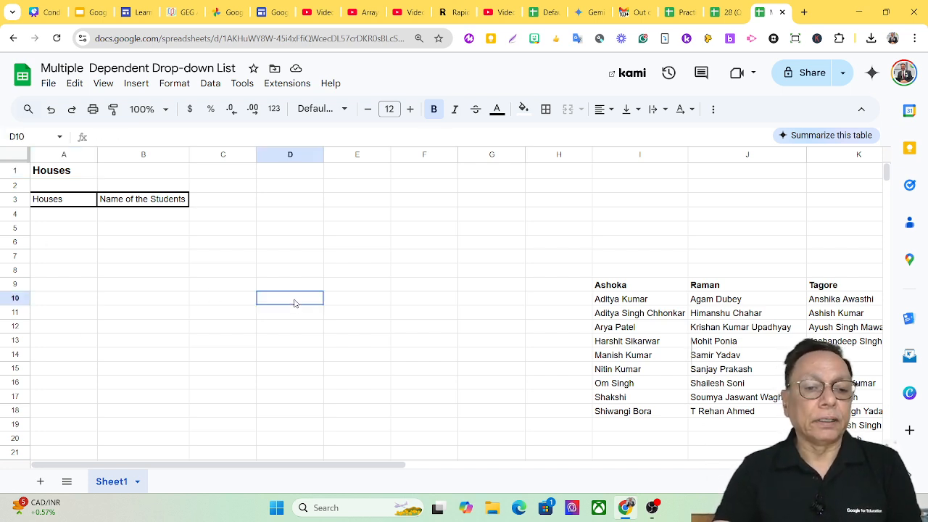
pyautogui.write('A1')
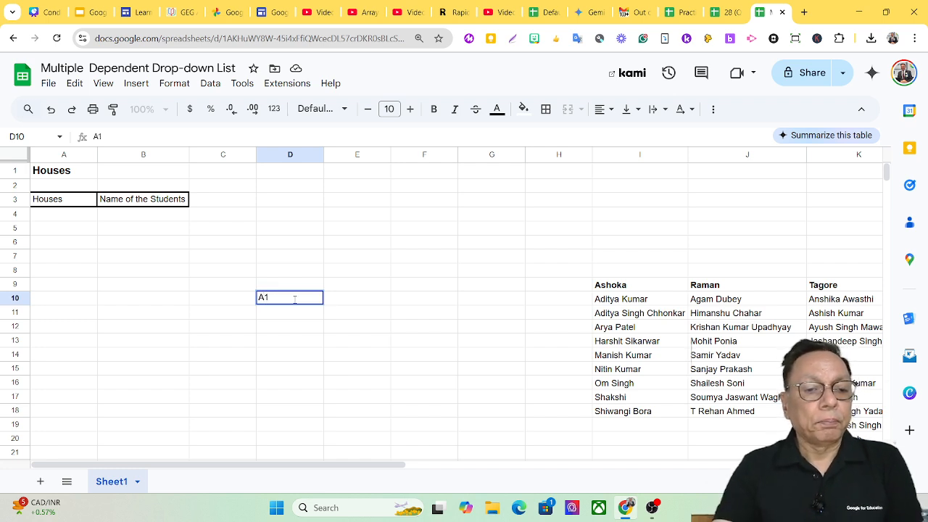
pyautogui.click(295, 316)
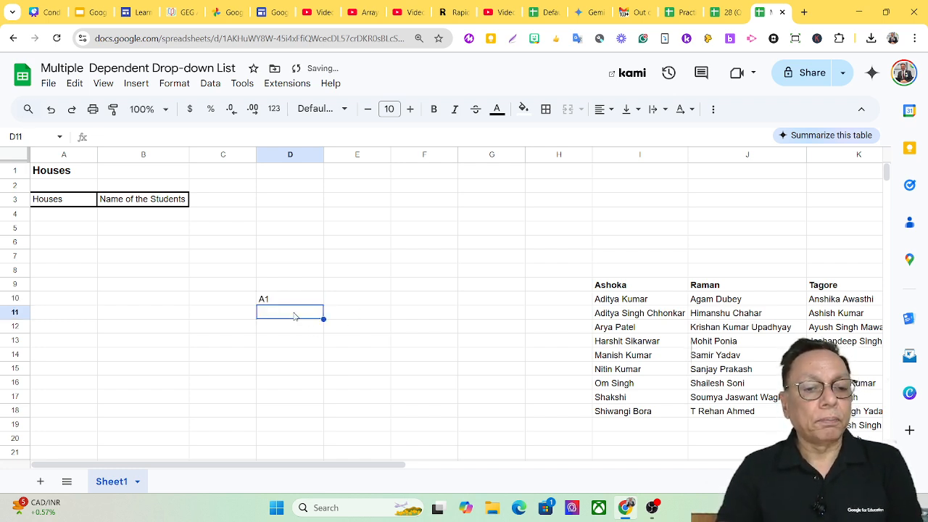
pyautogui.click(282, 301)
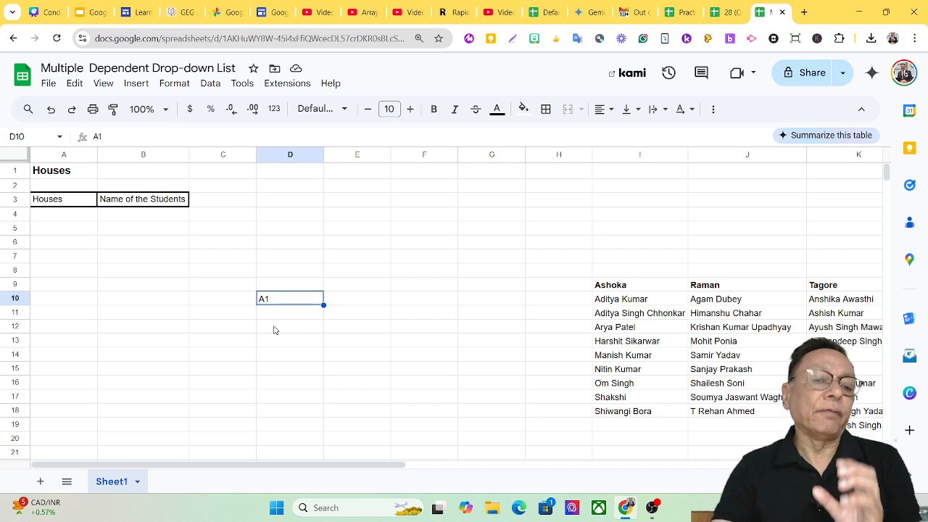
# Enter the formula =INDIRECT(D10) in cell D12
pyautogui.click(274, 329)
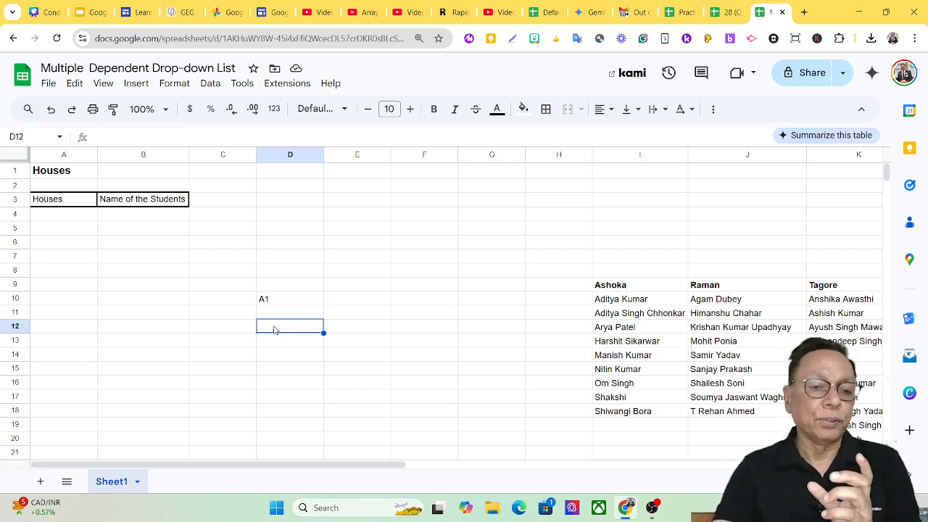
pyautogui.write('=')
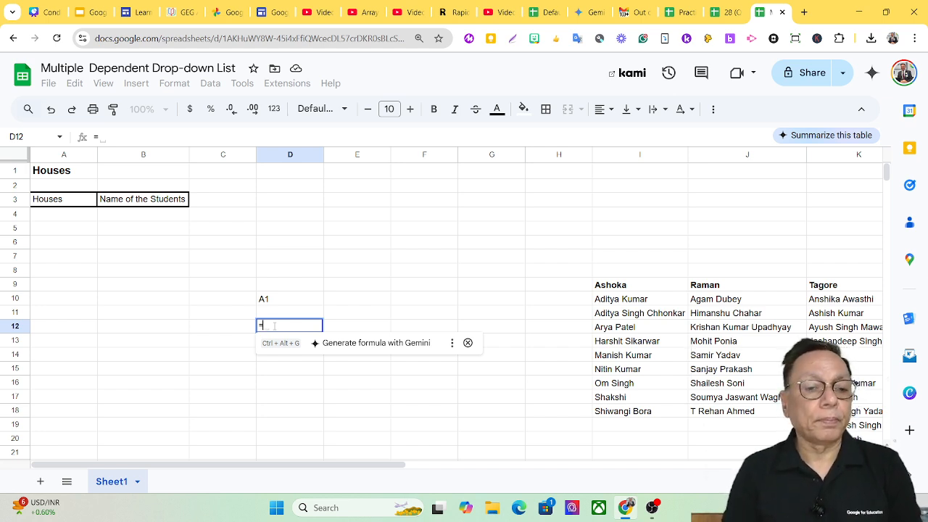
pyautogui.write('D10:D12')
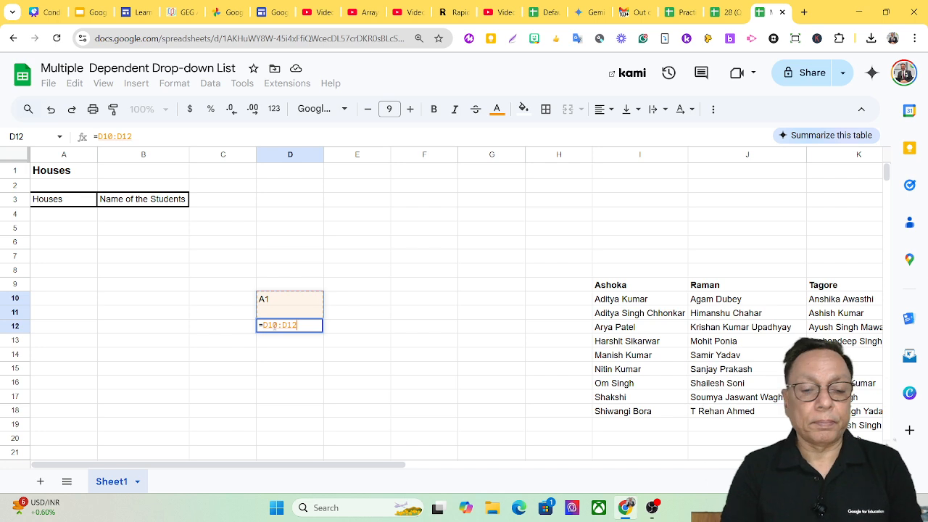
pyautogui.press('BackSpace')
pyautogui.press('BackSpace')
pyautogui.press('BackSpace')
pyautogui.press('BackSpace')
pyautogui.press('BackSpace')
pyautogui.press('BackSpace')
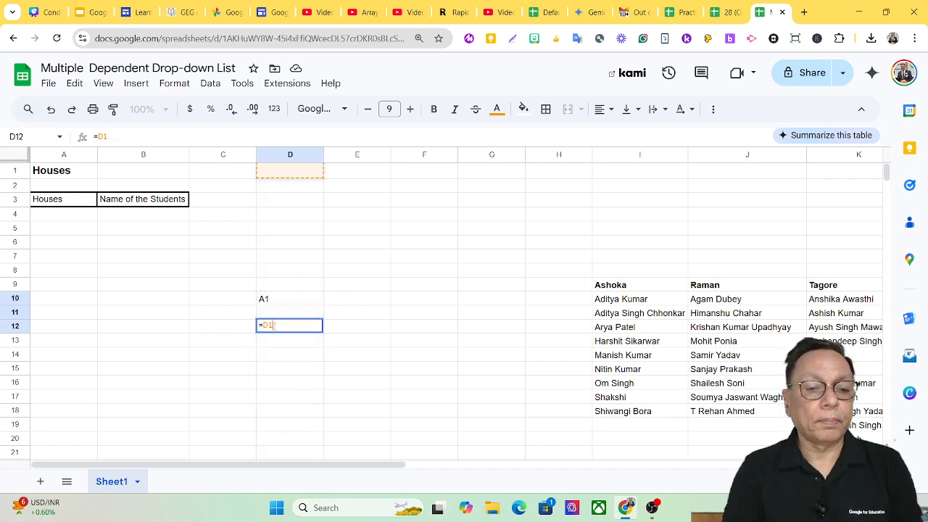
pyautogui.press('BackSpace')
pyautogui.write('indirect')
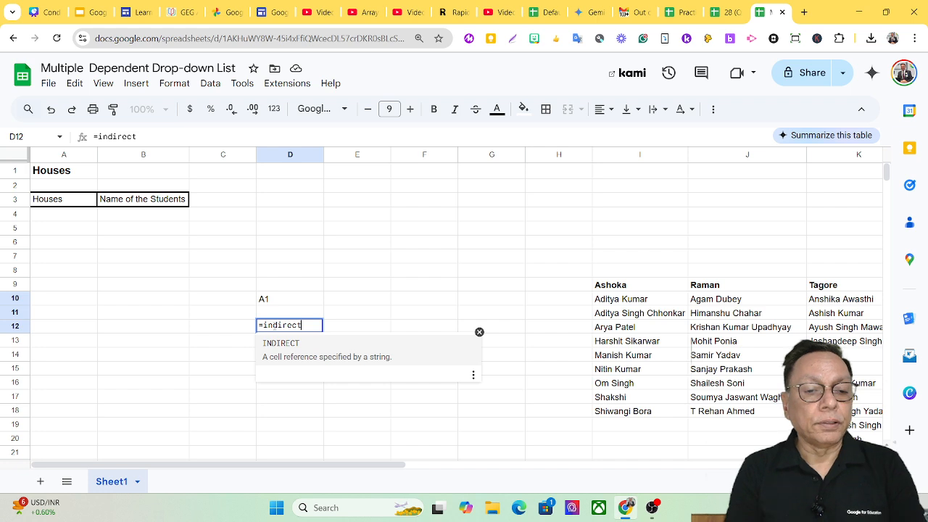
pyautogui.press('Tab')
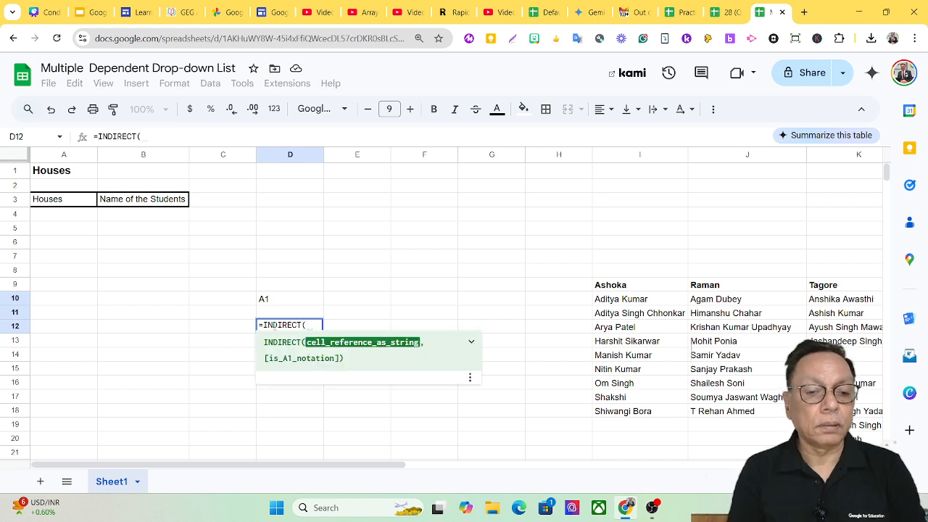
pyautogui.write('(')
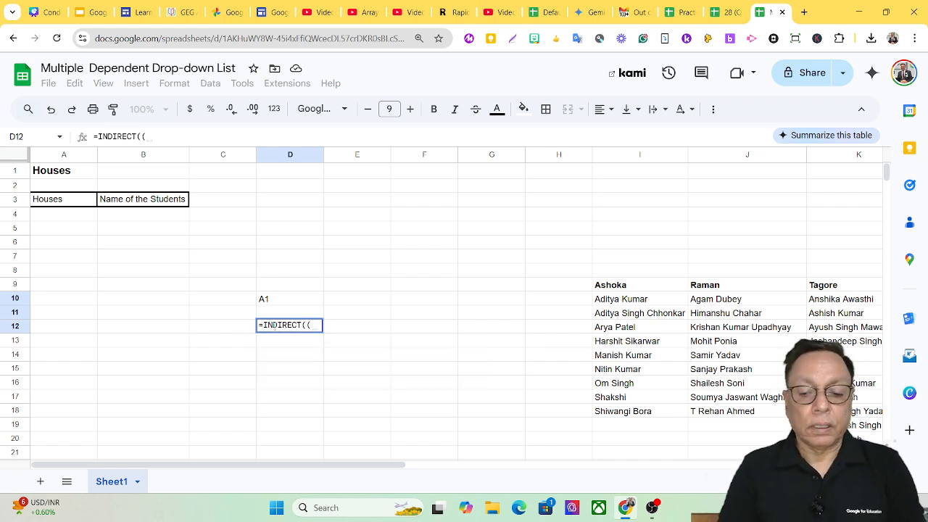
pyautogui.press('BackSpace')
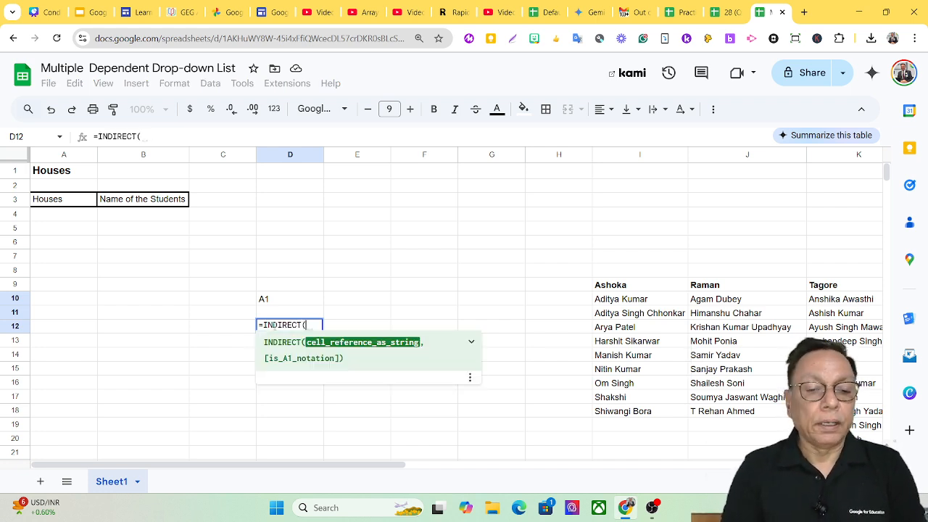
pyautogui.click(266, 303)
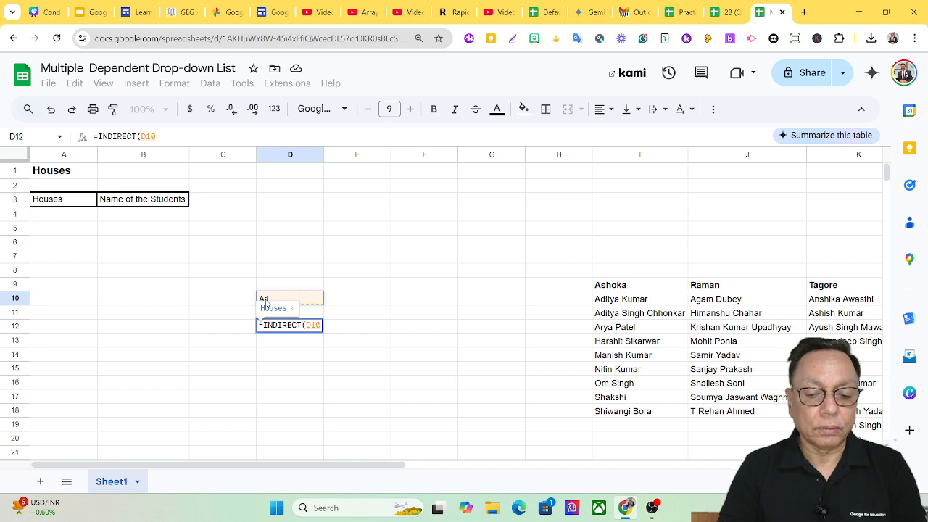
pyautogui.write(')')
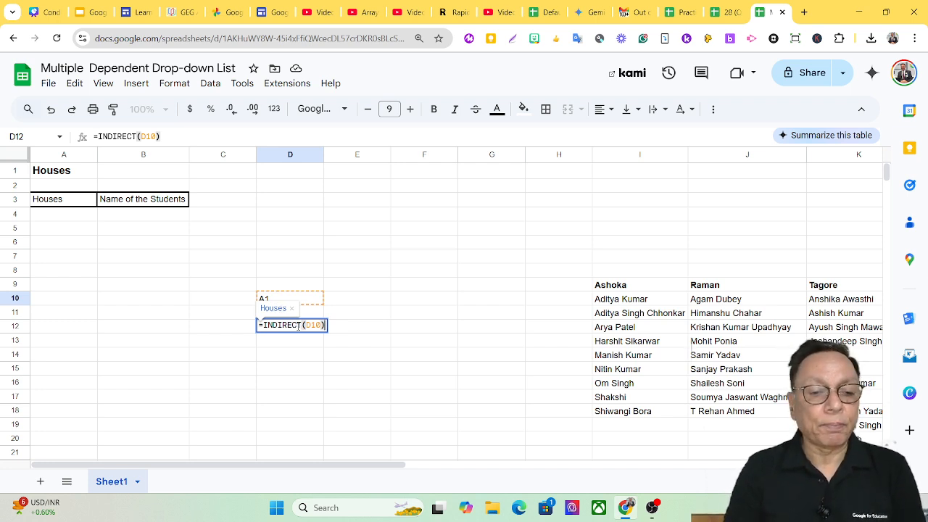
pyautogui.press('Return')
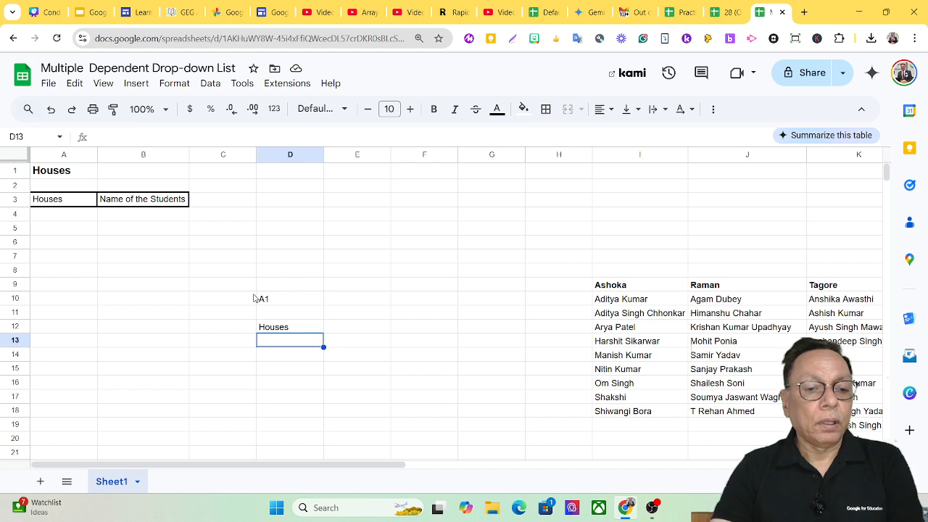
# Clear the sample reference and formula from the range C9:D12
pyautogui.moveTo(253, 288); pyautogui.dragTo(273, 330)
pyautogui.press('Delete')
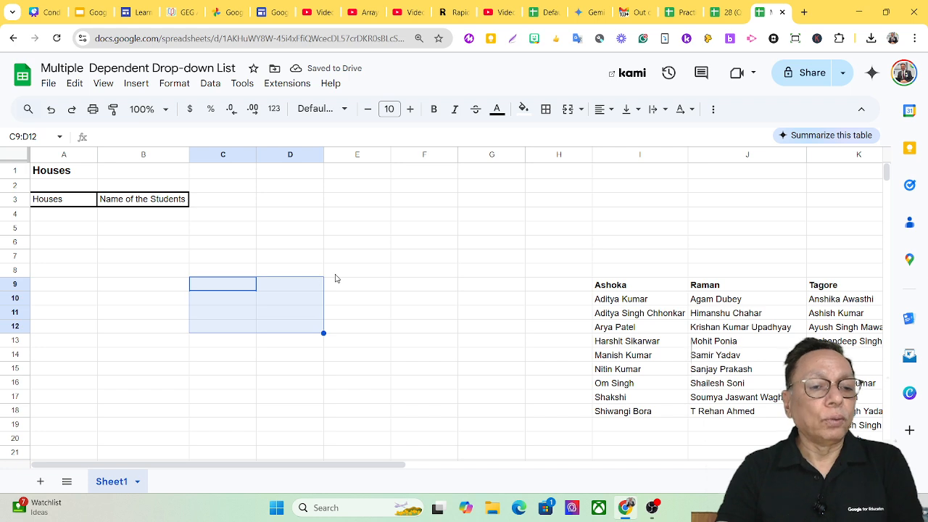
pyautogui.click(129, 303)
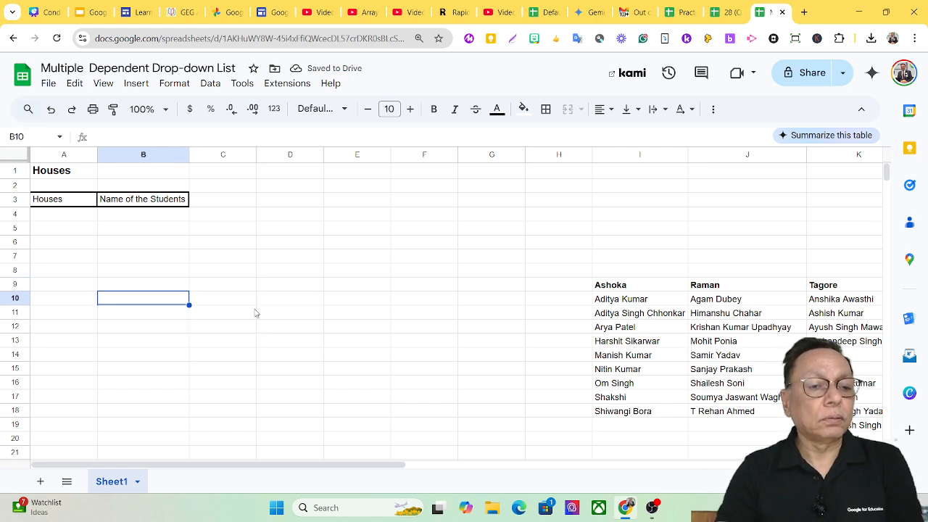
# Add a data validation rule to cell A4 with the criteria Dropdown (from a range)
pyautogui.click(78, 219)
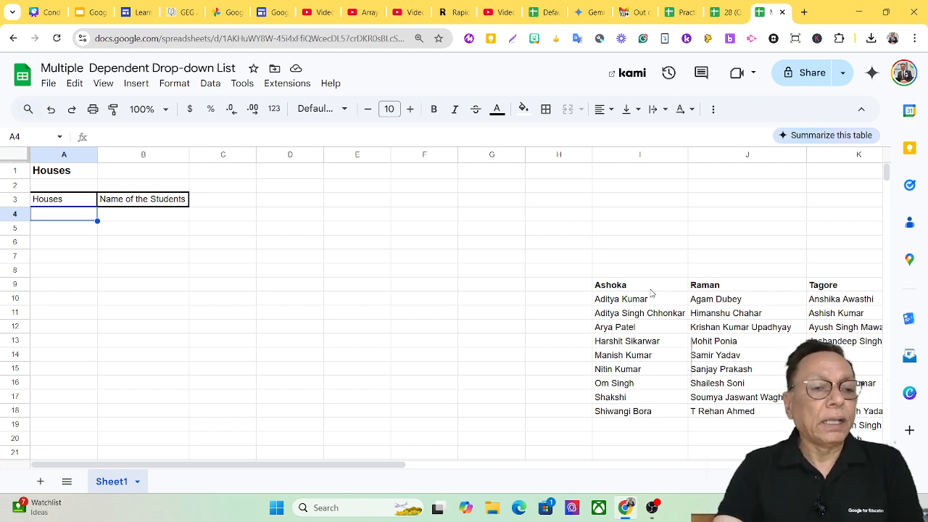
pyautogui.click(211, 84)
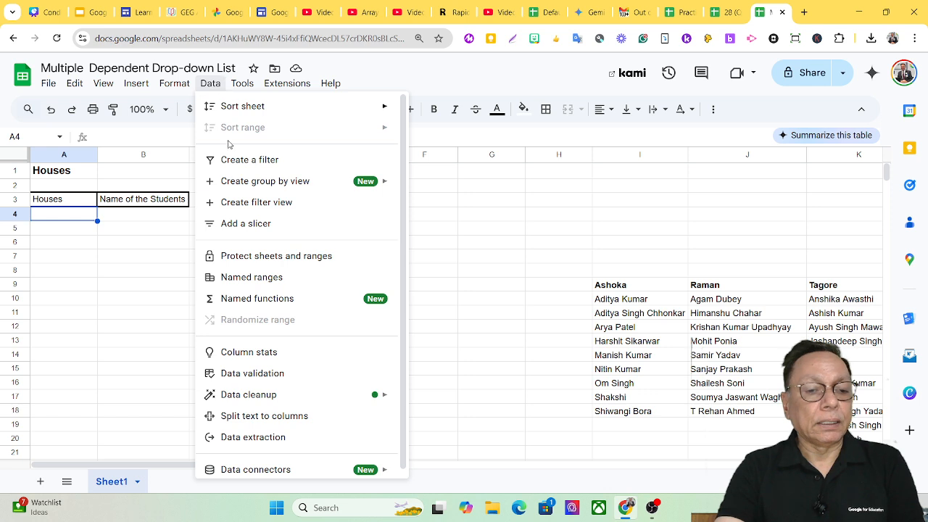
pyautogui.click(251, 374)
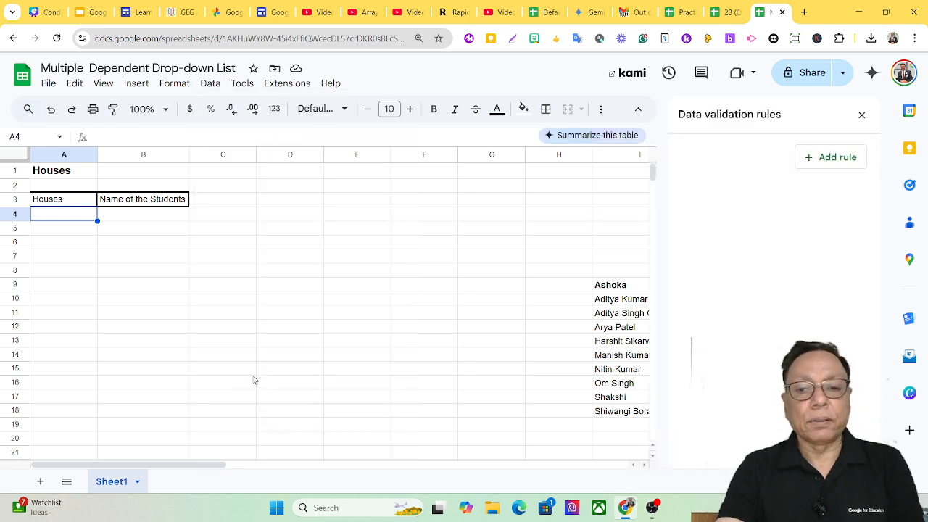
pyautogui.click(824, 161)
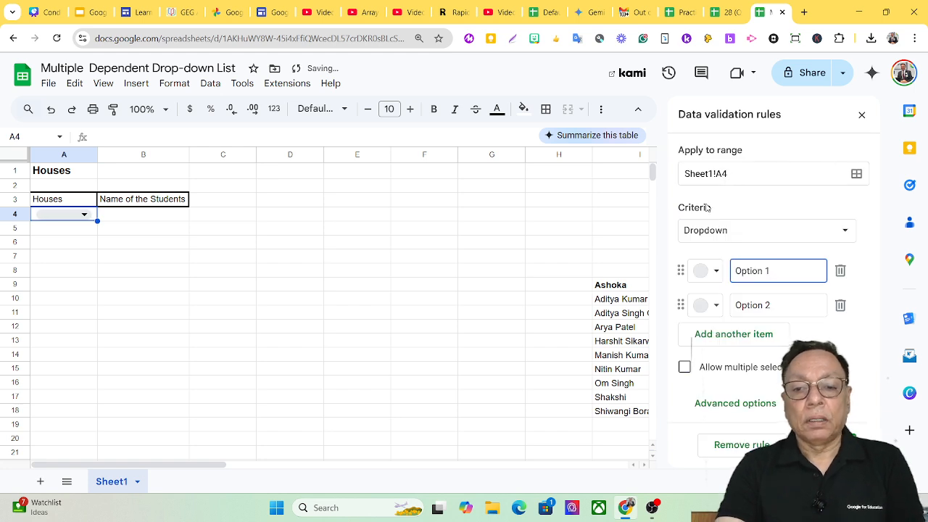
pyautogui.click(789, 235)
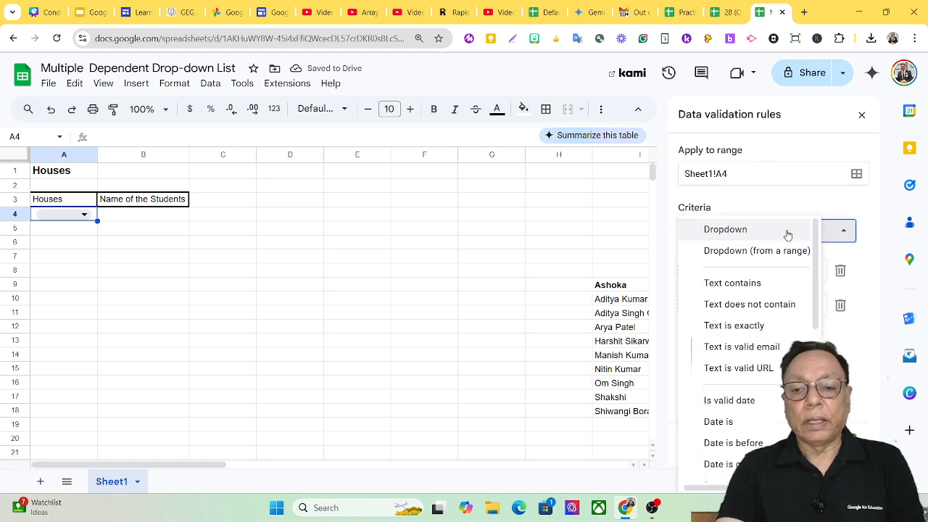
pyautogui.click(770, 253)
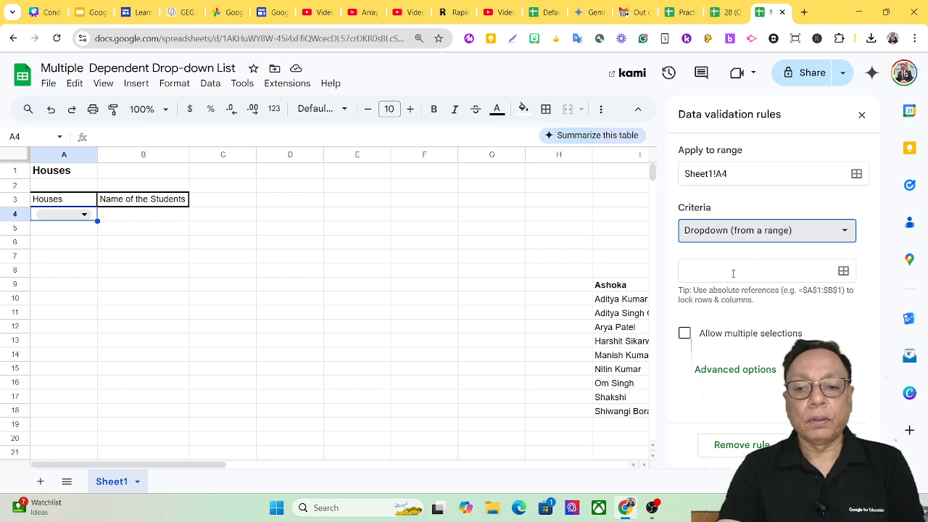
# Set the dropdown's source to the house names in Sheet1!I9:L9, save the rule, and check the options in A4
pyautogui.click(842, 272)
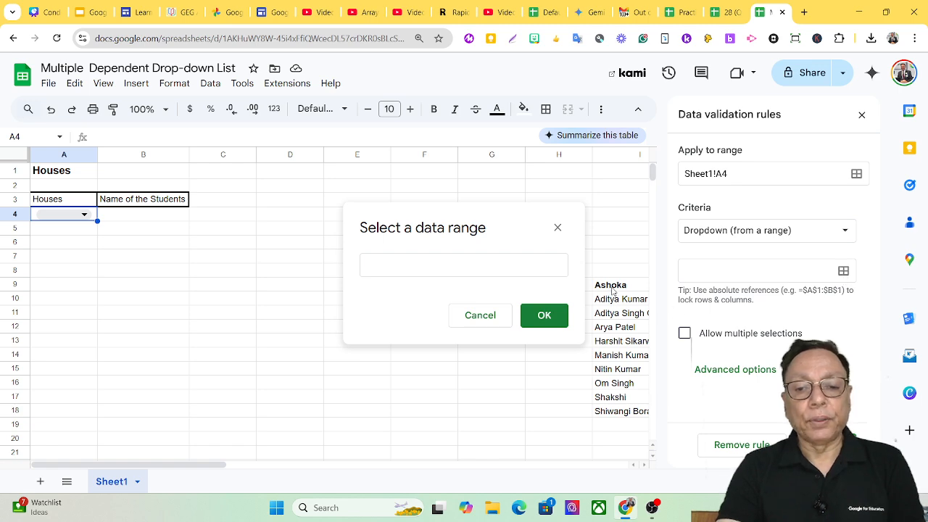
pyautogui.moveTo(612, 291); pyautogui.dragTo(435, 292)
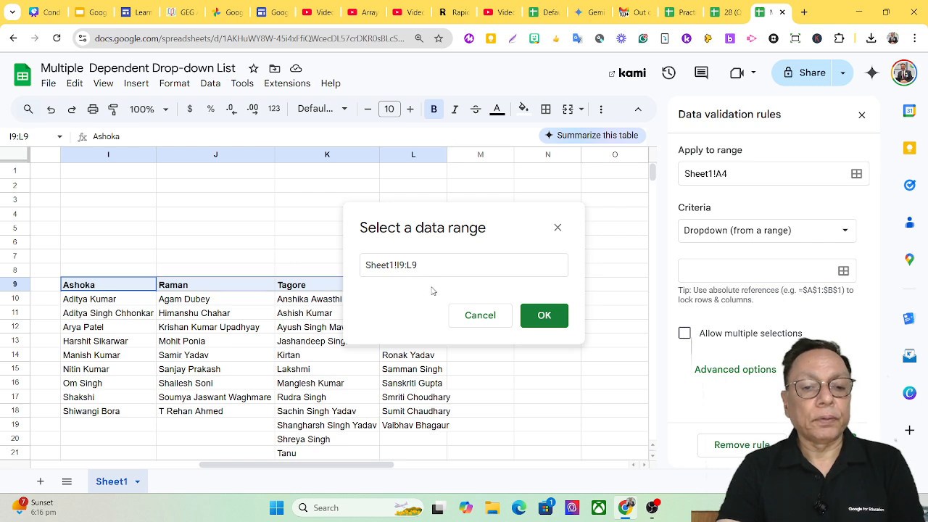
pyautogui.click(542, 315)
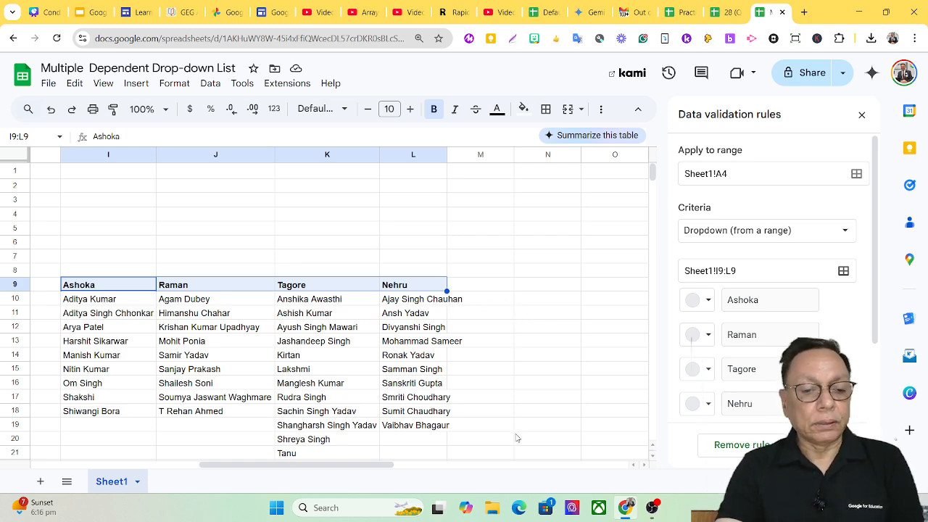
pyautogui.moveTo(381, 465); pyautogui.dragTo(205, 468)
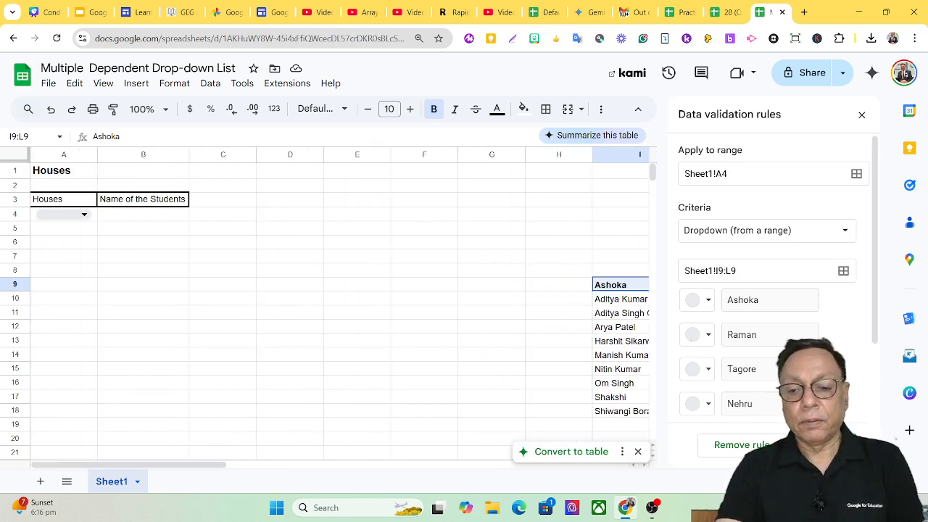
pyautogui.click(826, 445)
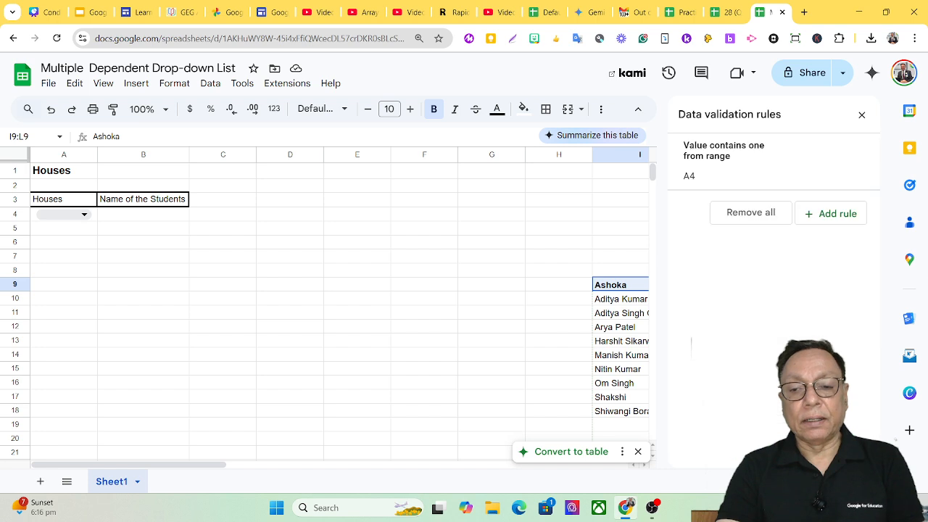
pyautogui.click(862, 114)
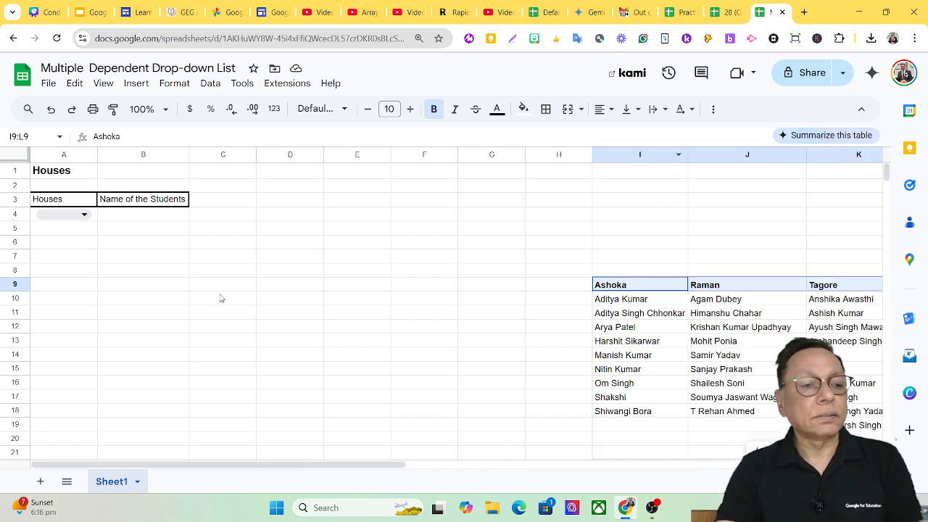
pyautogui.click(82, 218)
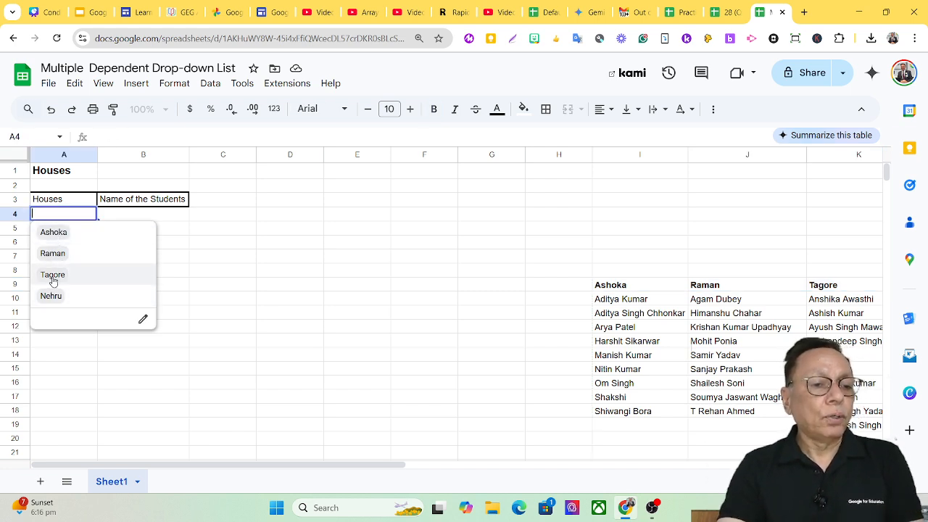
pyautogui.click(622, 290)
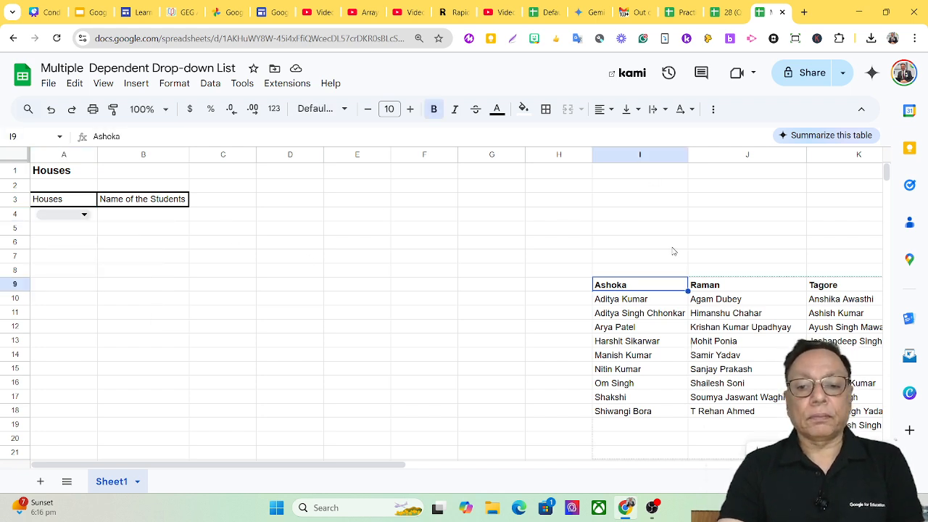
# Extend the source range of A4's dropdown validation rule to Sheet1!I9:M9 and save the rule
pyautogui.click(208, 84)
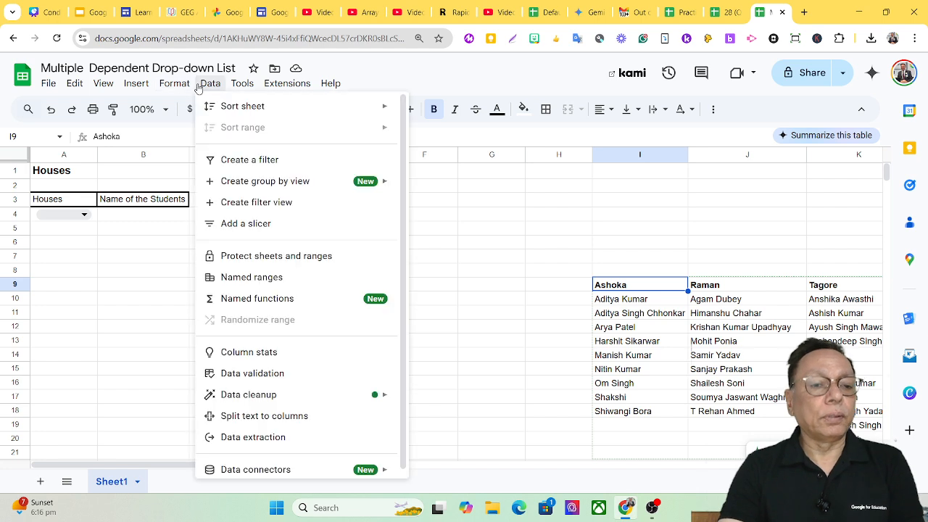
pyautogui.click(255, 376)
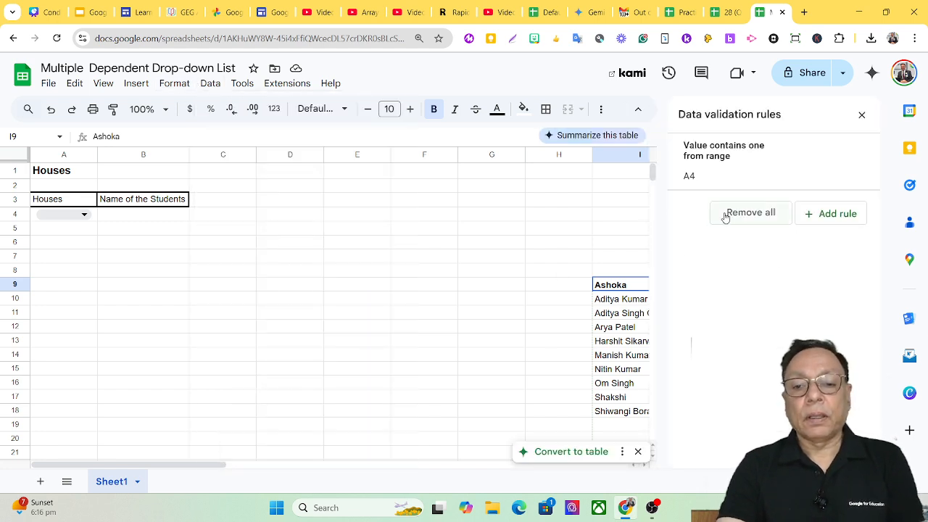
pyautogui.click(732, 161)
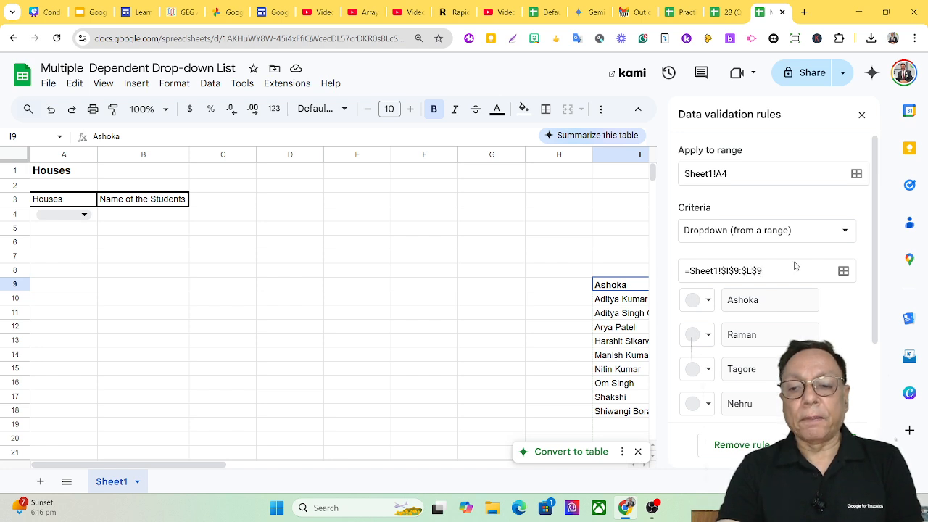
pyautogui.click(843, 271)
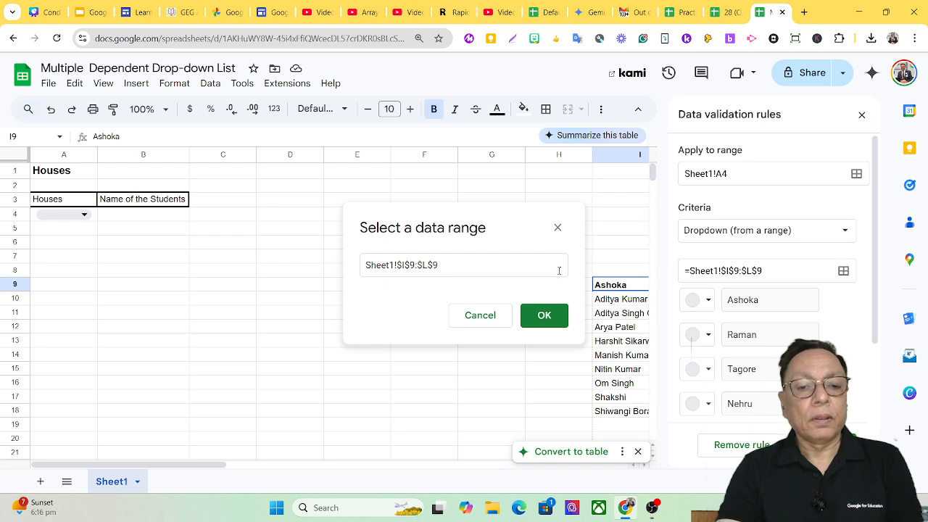
pyautogui.click(609, 288)
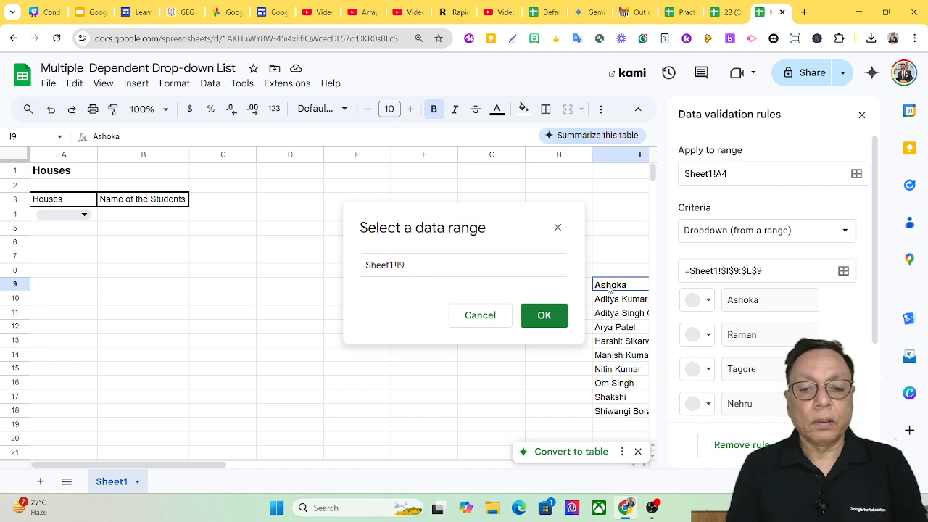
pyautogui.hotkey('shift', 'Right')
pyautogui.hotkey('shift', 'Right')
pyautogui.hotkey('shift', 'Right')
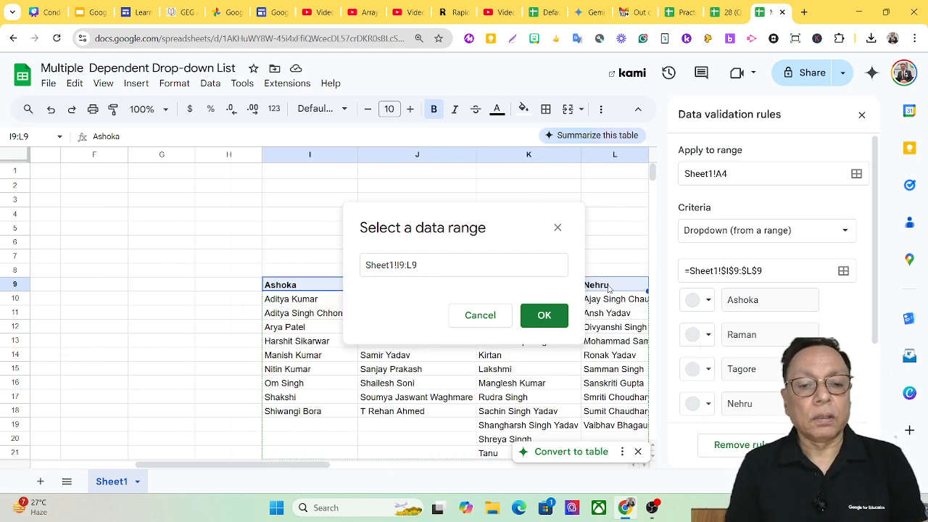
pyautogui.hotkey('shift', 'Right')
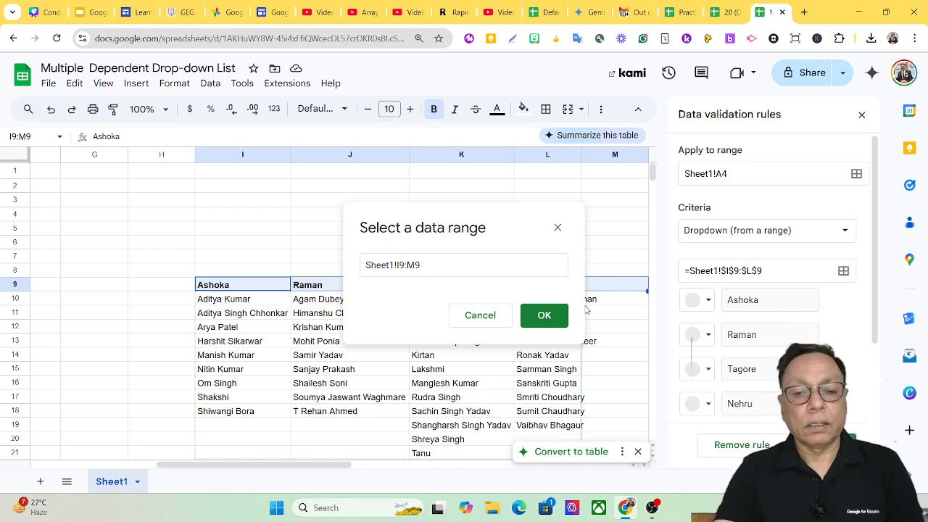
pyautogui.click(549, 316)
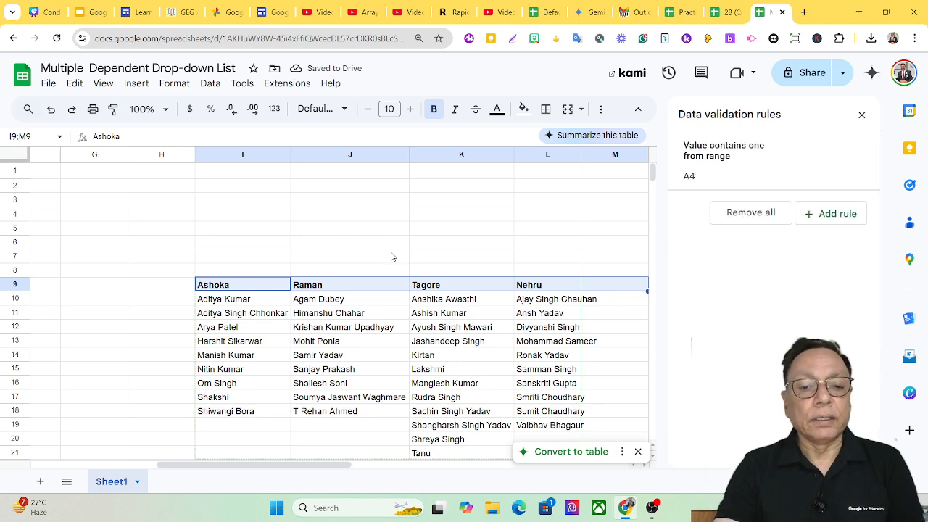
# Check which house options the dropdown in A4 offers
pyautogui.moveTo(249, 464); pyautogui.dragTo(61, 467)
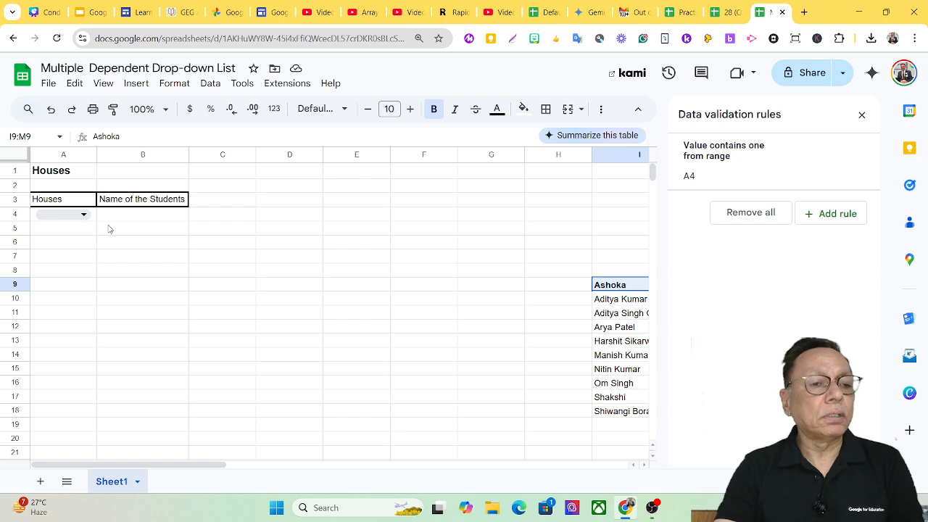
pyautogui.click(78, 216)
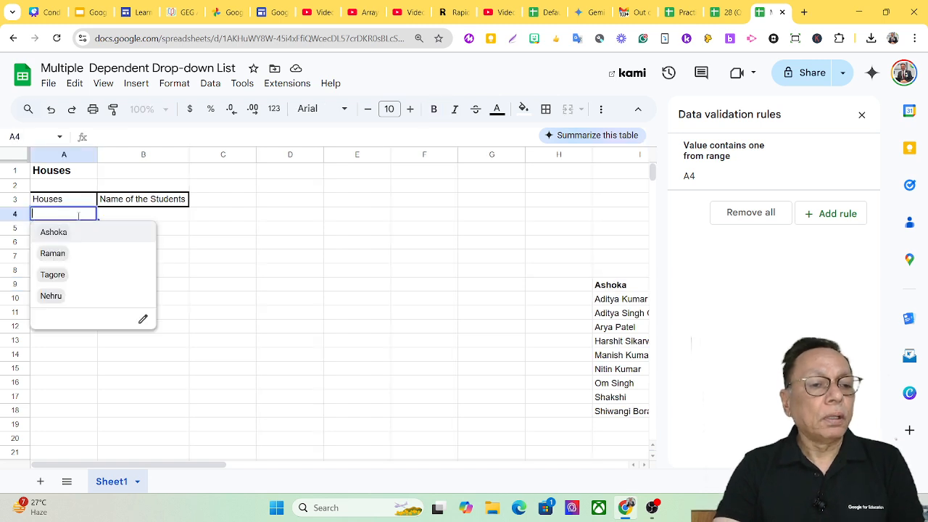
pyautogui.click(84, 345)
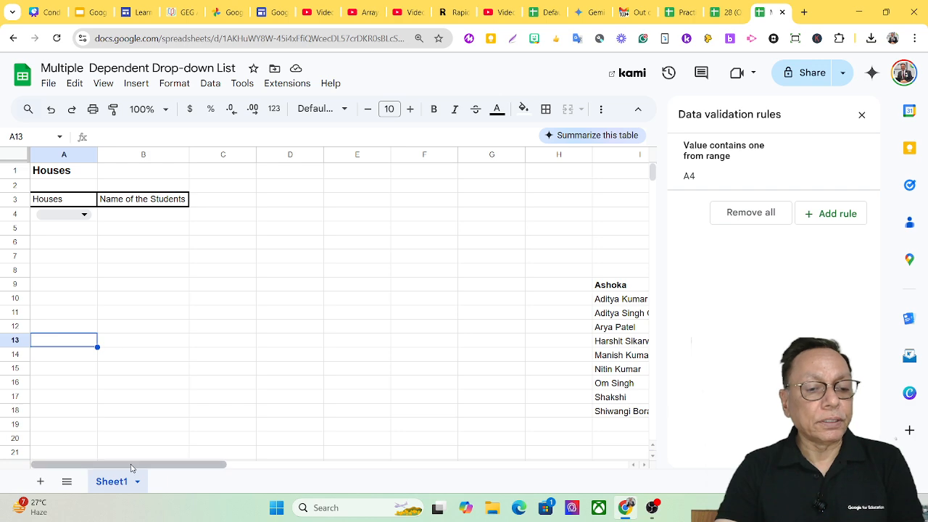
# Add the house heading Shekhar in cell M9 and make it bold
pyautogui.moveTo(134, 465); pyautogui.dragTo(307, 318)
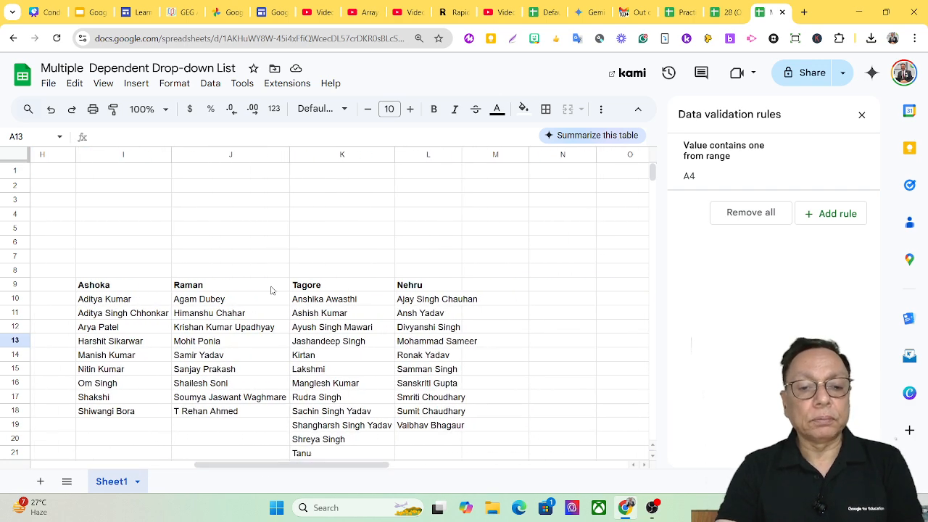
pyautogui.click(489, 289)
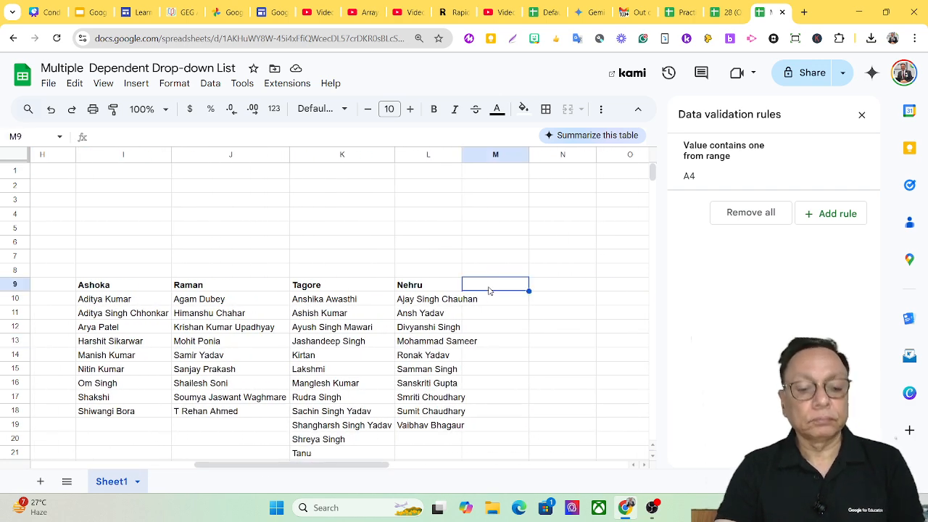
pyautogui.write('Sh')
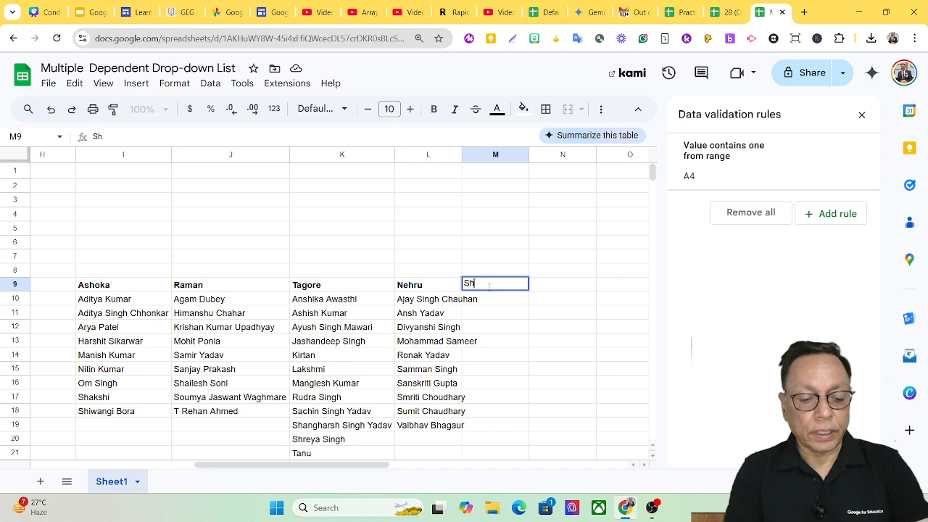
pyautogui.write('ekhar')
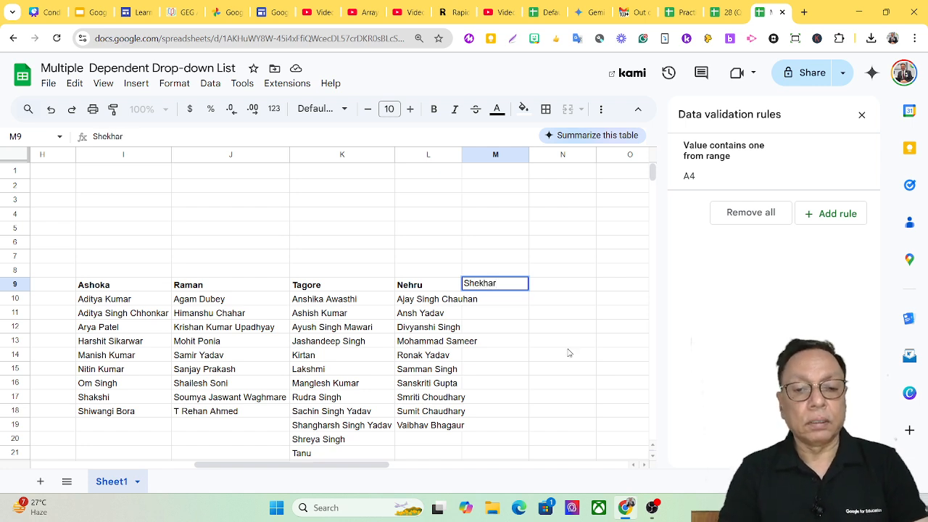
pyautogui.press('Return')
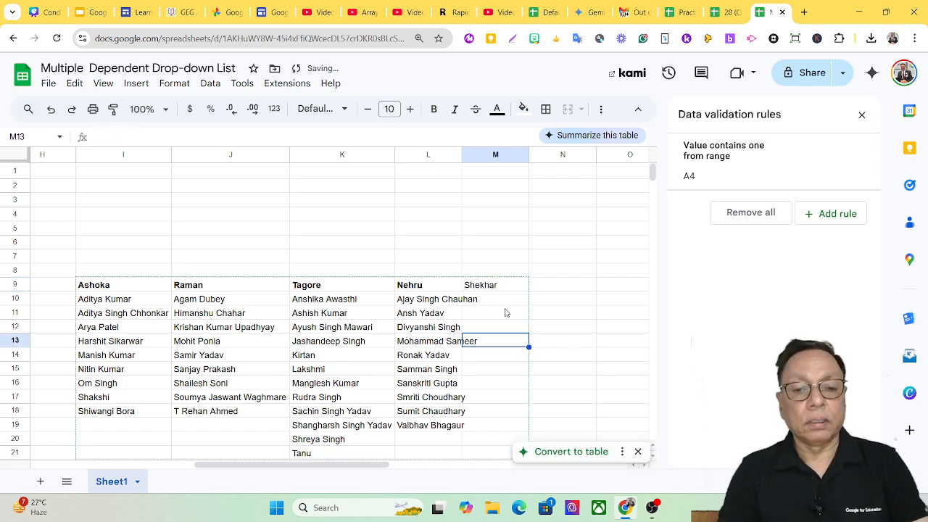
pyautogui.click(498, 288)
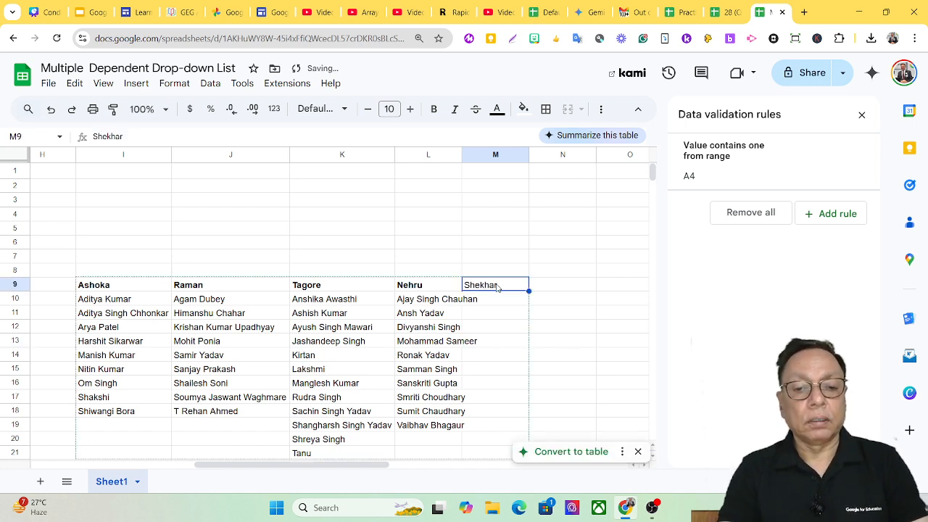
pyautogui.click(435, 113)
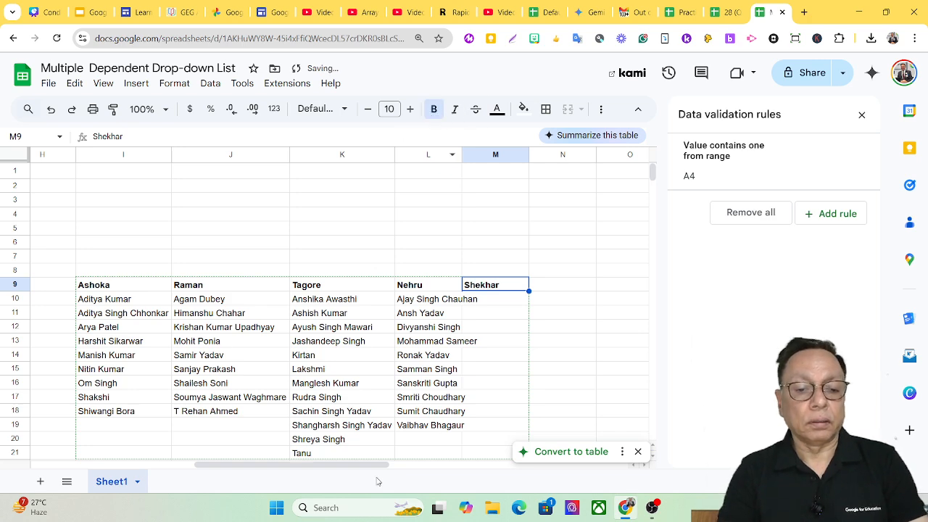
# Check A4's dropdown options for the added Shekhar heading and close the data validation rules
pyautogui.moveTo(346, 463); pyautogui.dragTo(175, 462)
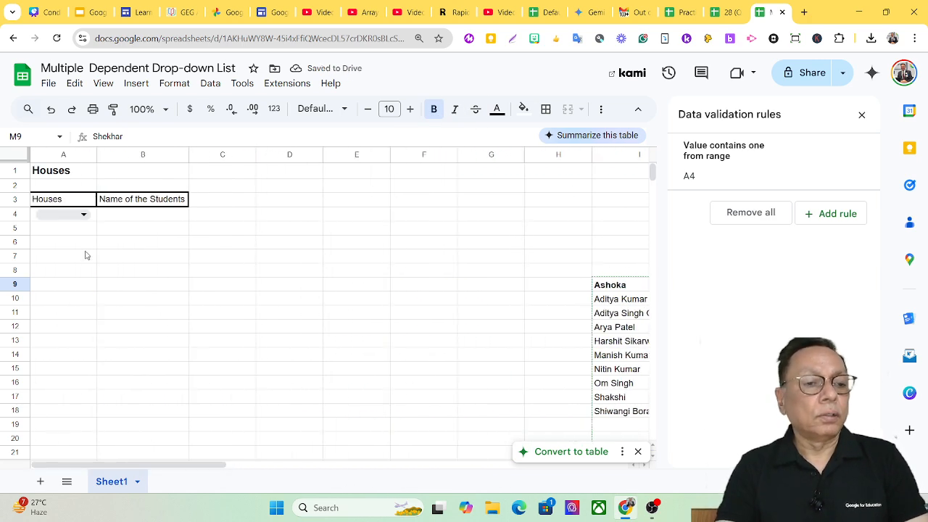
pyautogui.click(82, 216)
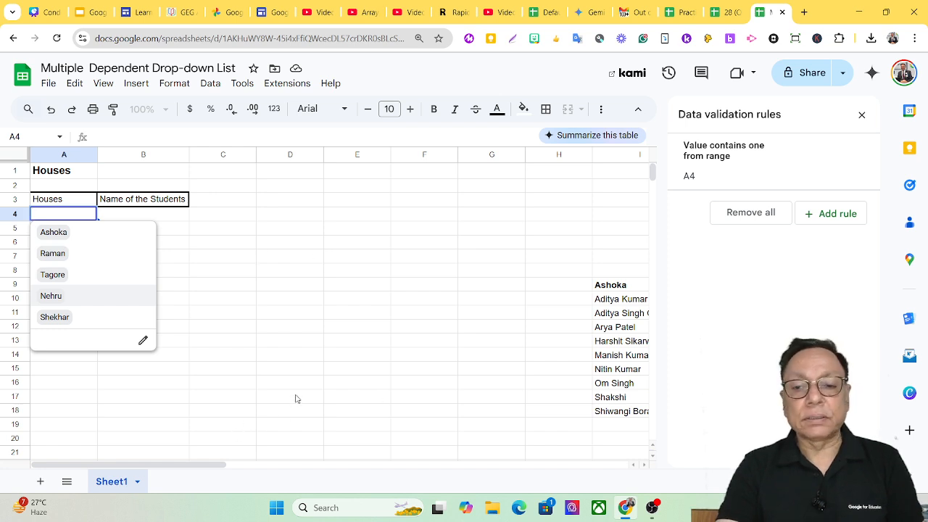
pyautogui.click(861, 114)
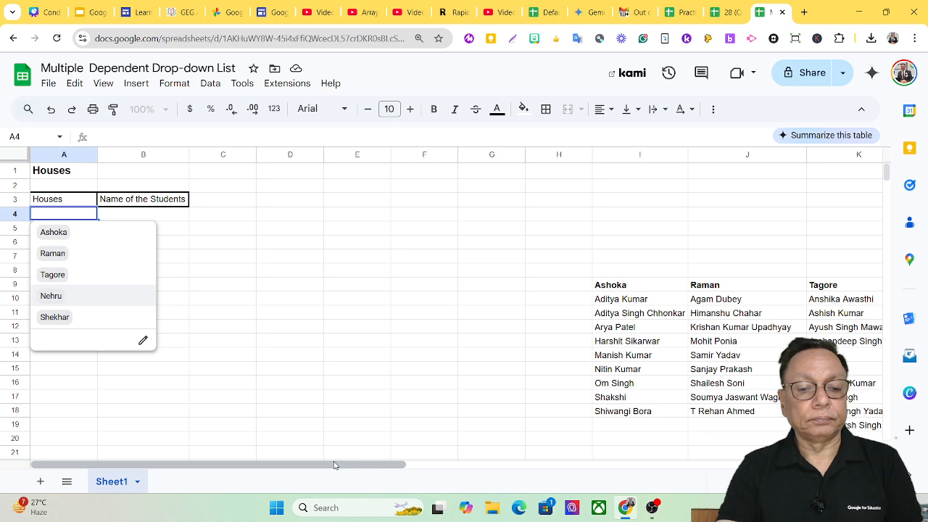
# Delete the Shekhar heading from M9 and recheck the dropdown options in A4
pyautogui.moveTo(334, 464); pyautogui.dragTo(457, 467)
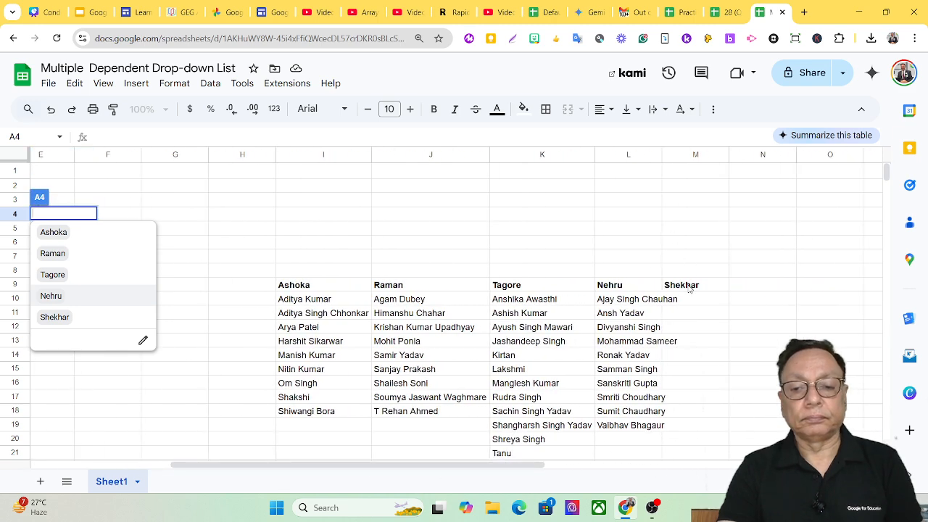
pyautogui.click(689, 287)
pyautogui.press('Delete')
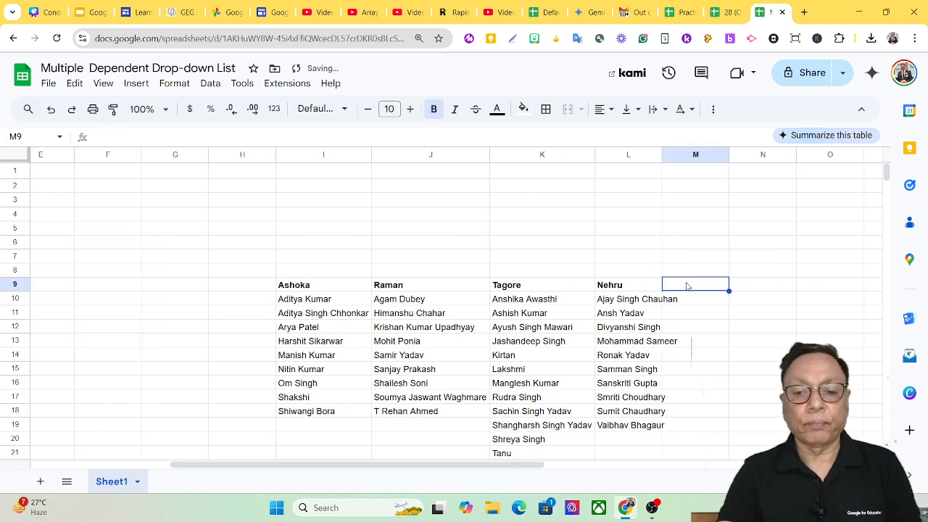
pyautogui.moveTo(321, 465); pyautogui.dragTo(75, 460)
pyautogui.click(64, 214)
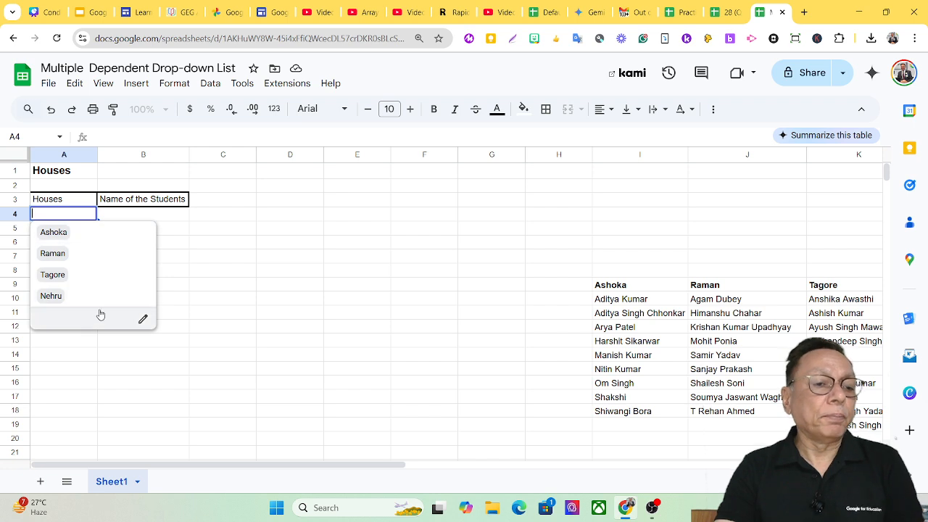
pyautogui.click(328, 258)
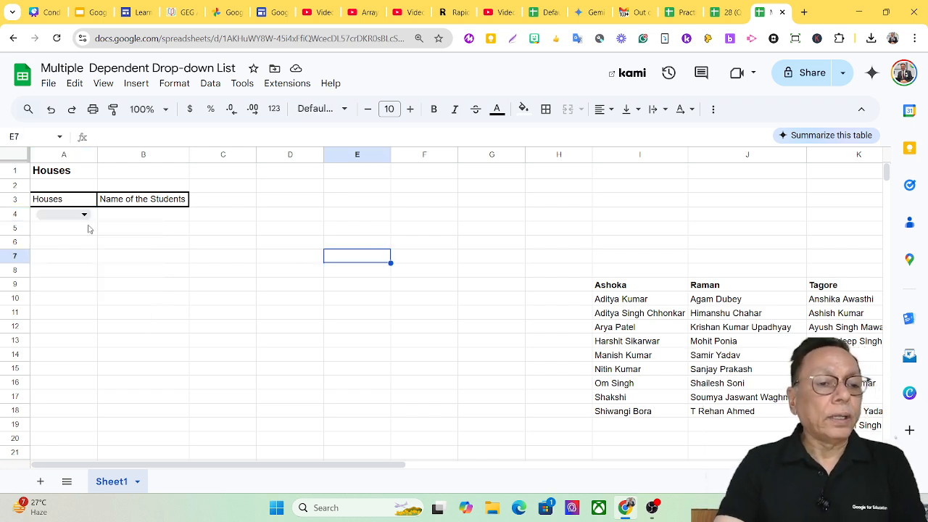
# Choose Ashoka in A4's house dropdown, review its options again, and select cell B4
pyautogui.click(62, 216)
pyautogui.click(63, 234)
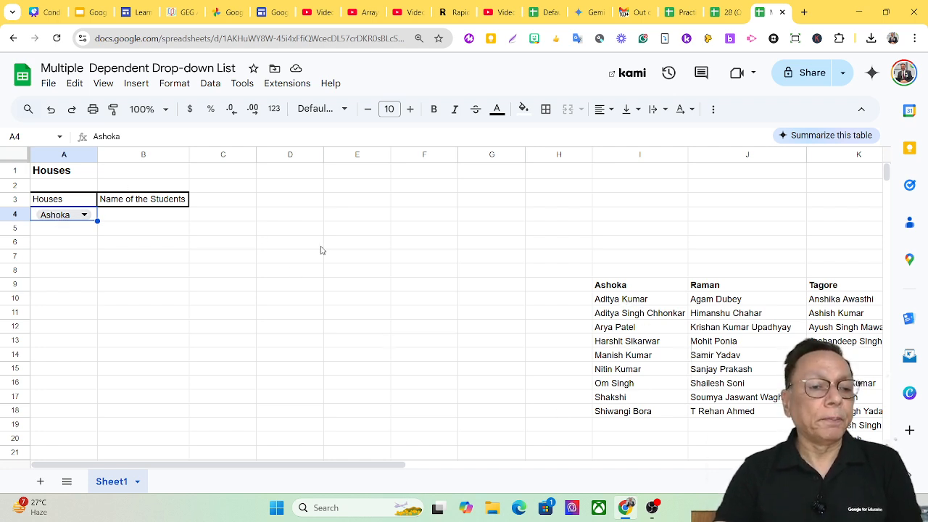
pyautogui.click(78, 216)
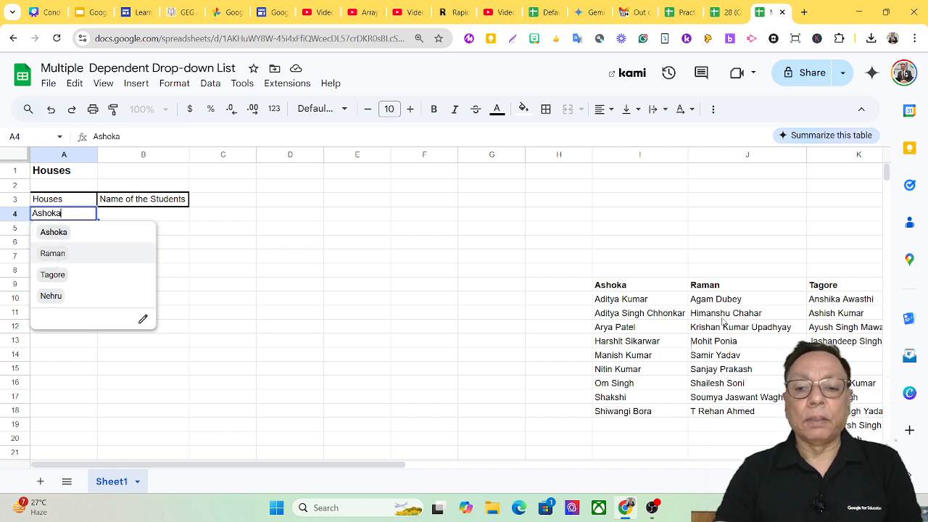
pyautogui.click(175, 218)
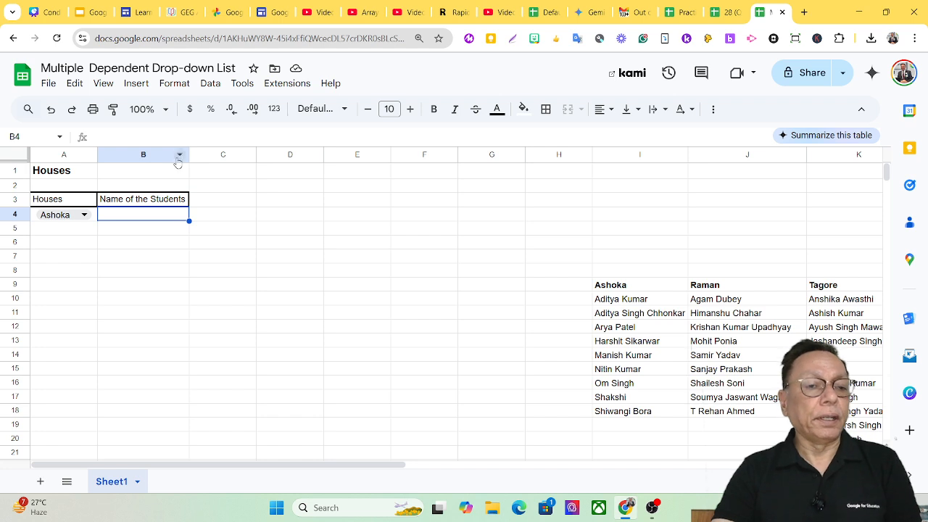
# Remove the existing named ranges Ashoka and Nehru from the spreadsheet
pyautogui.click(208, 84)
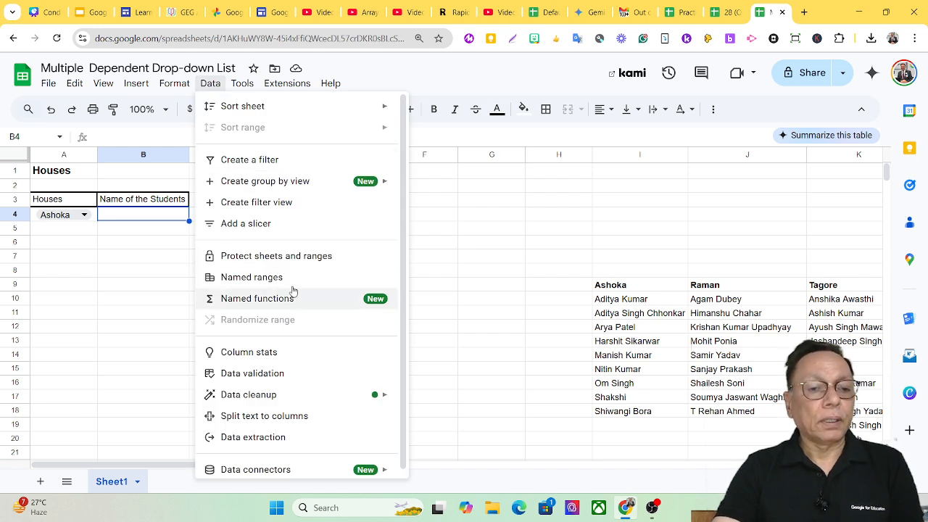
pyautogui.click(266, 283)
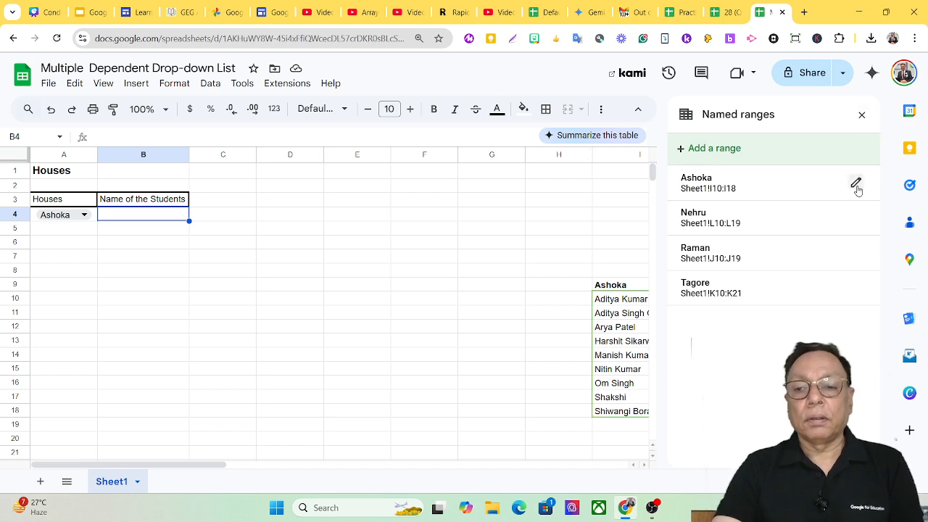
pyautogui.click(854, 184)
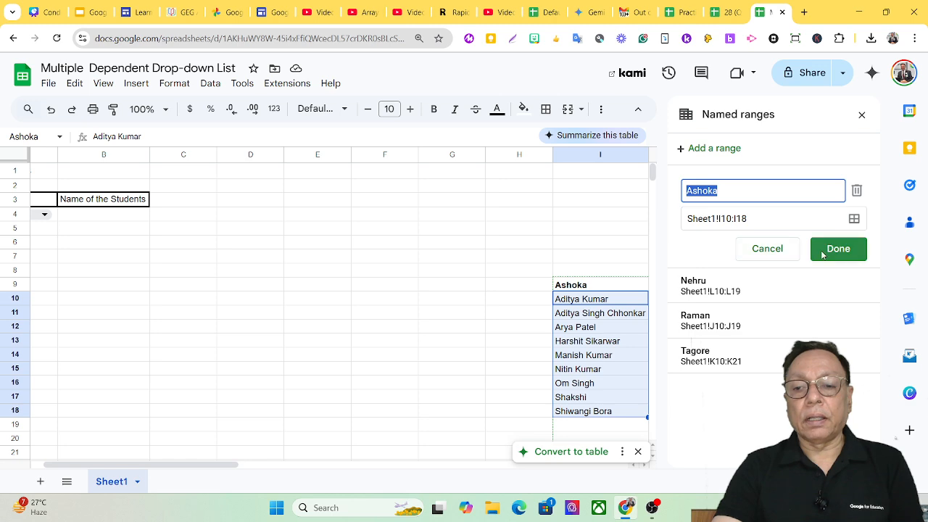
pyautogui.click(856, 189)
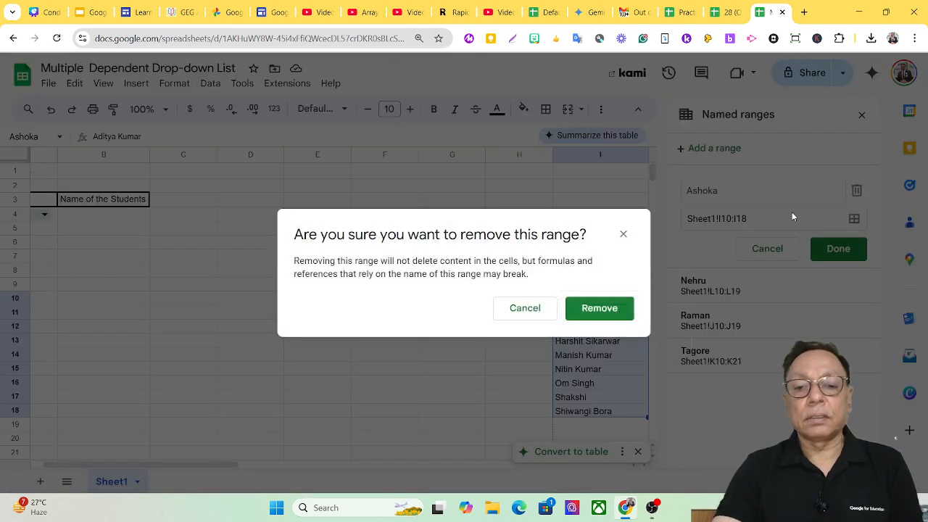
pyautogui.click(599, 308)
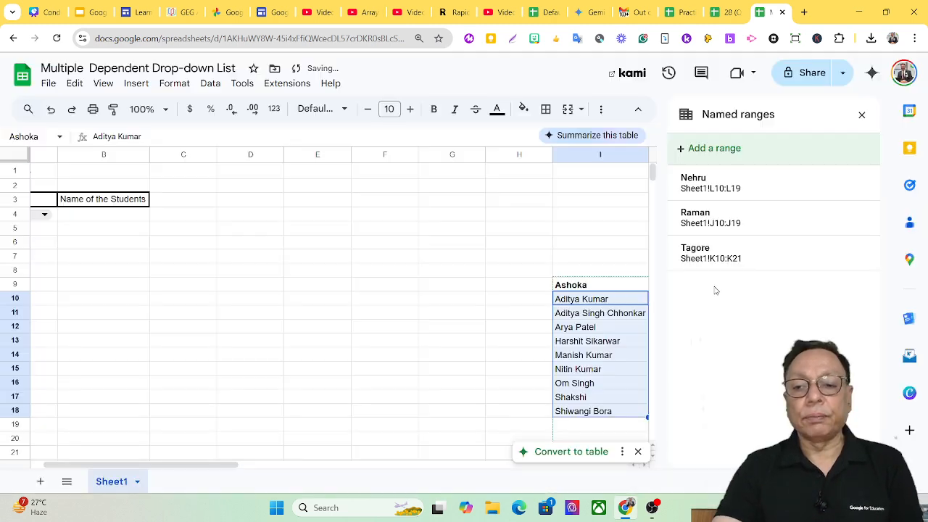
pyautogui.click(856, 183)
pyautogui.click(856, 190)
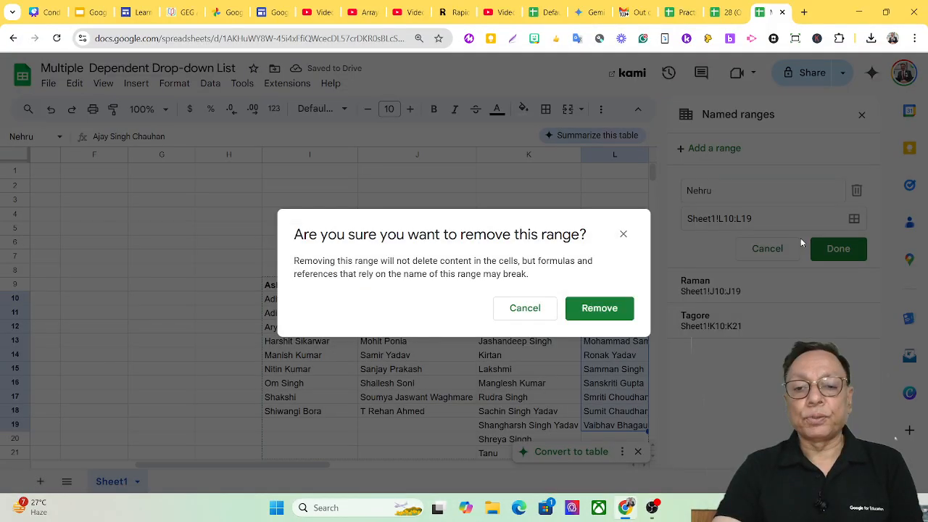
pyautogui.click(598, 308)
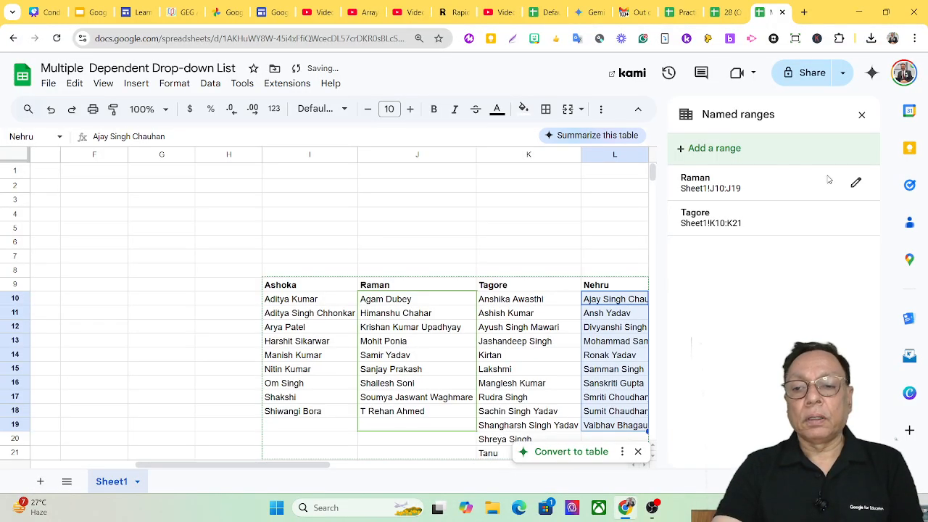
# Remove the remaining named ranges Raman and Tagore from the spreadsheet
pyautogui.click(856, 184)
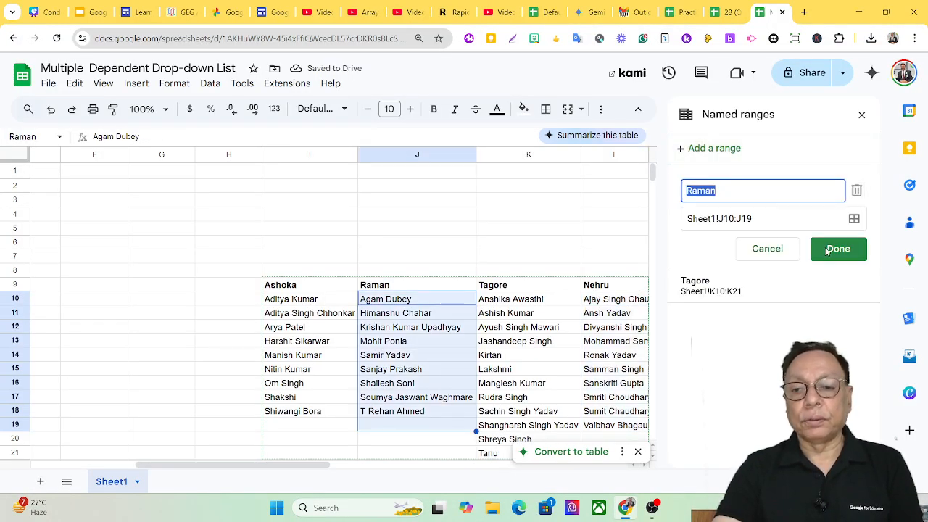
pyautogui.click(856, 190)
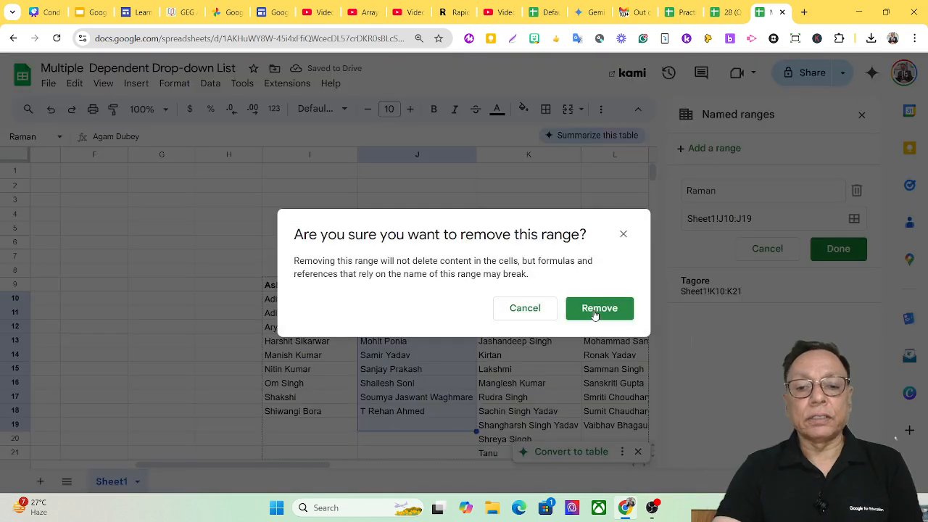
pyautogui.click(625, 309)
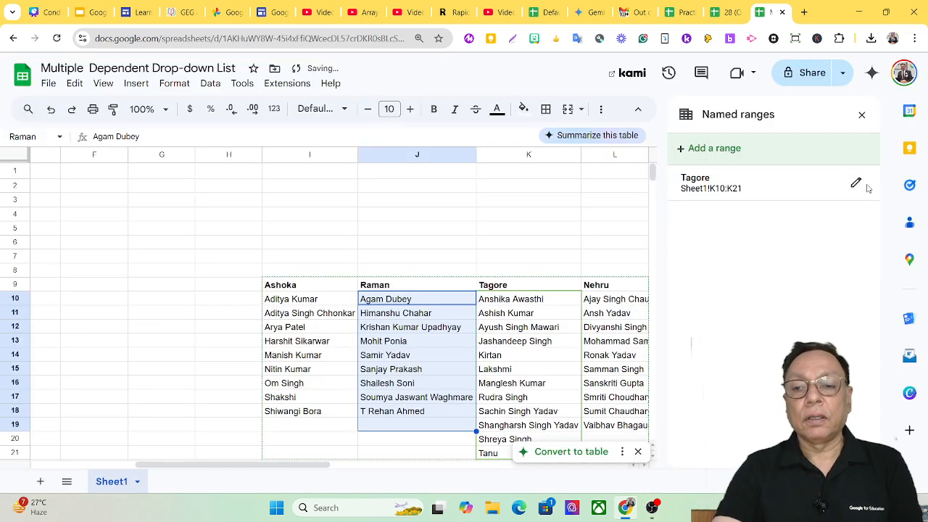
pyautogui.click(854, 185)
pyautogui.click(856, 190)
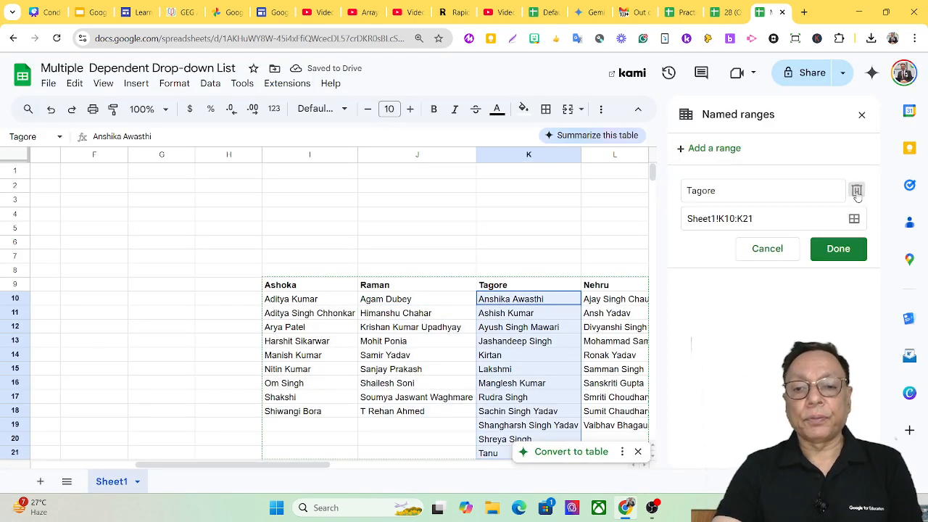
pyautogui.click(622, 310)
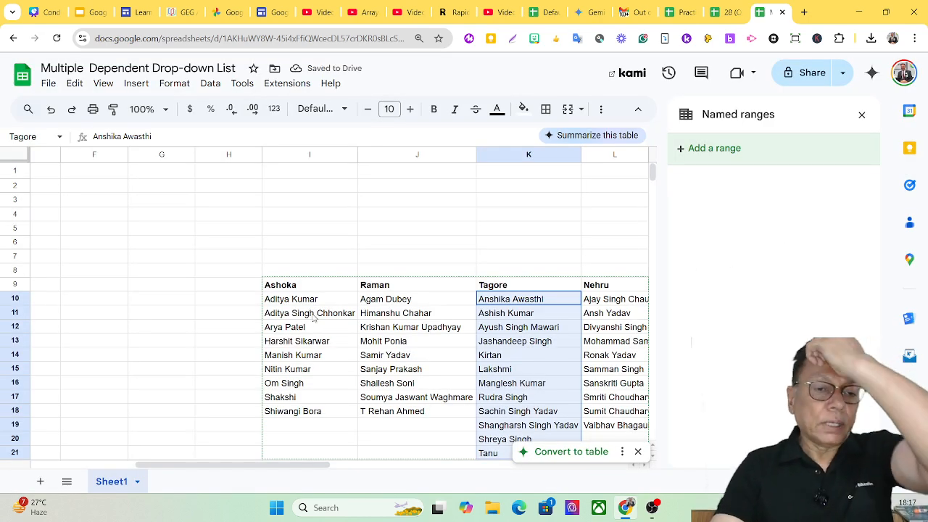
# Add a named range called Ashoka for the student names in I10:I18
pyautogui.moveTo(293, 304); pyautogui.dragTo(308, 418)
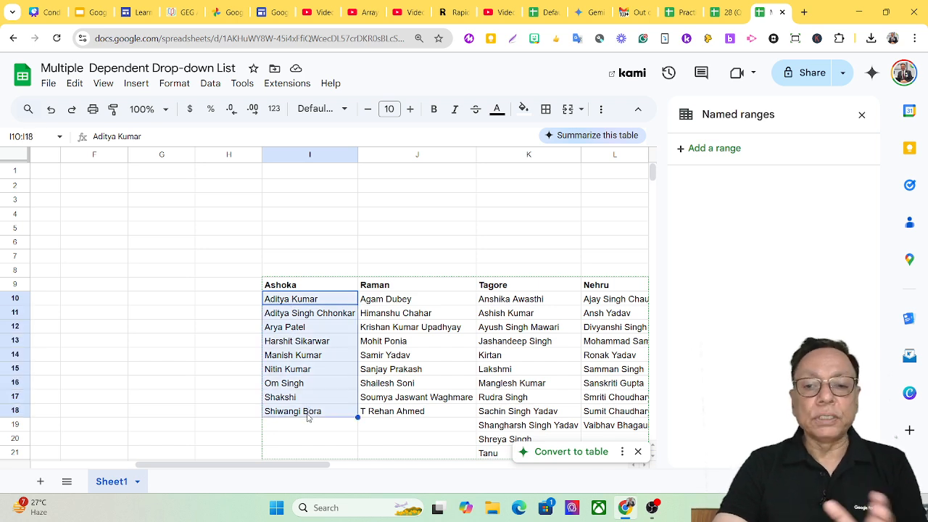
pyautogui.click(682, 149)
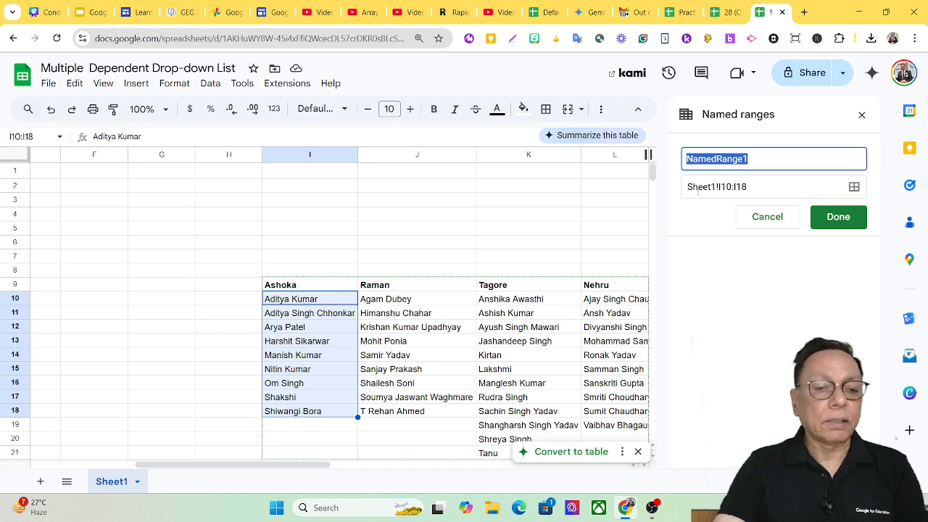
pyautogui.write('A')
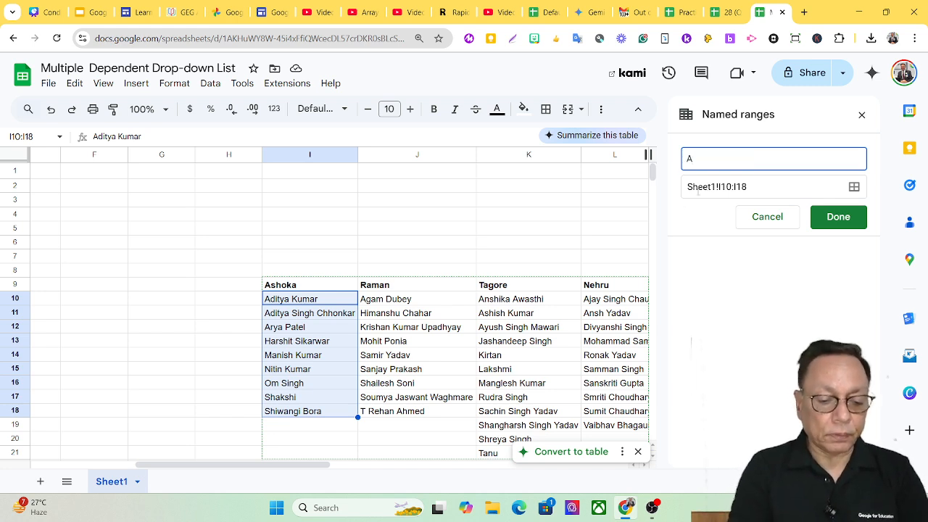
pyautogui.write('shoka')
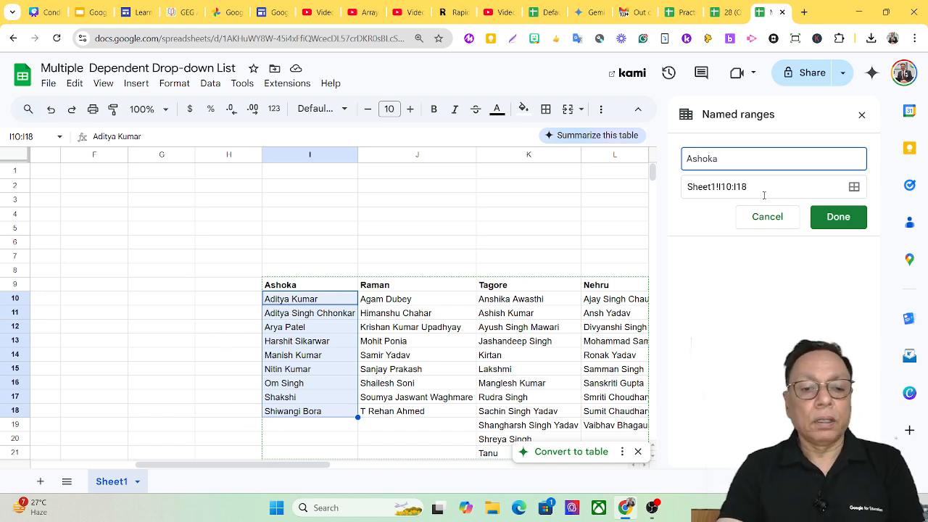
# Extend the Ashoka named range to Sheet1!I10:I20, save it, and recheck its definition
pyautogui.click(853, 186)
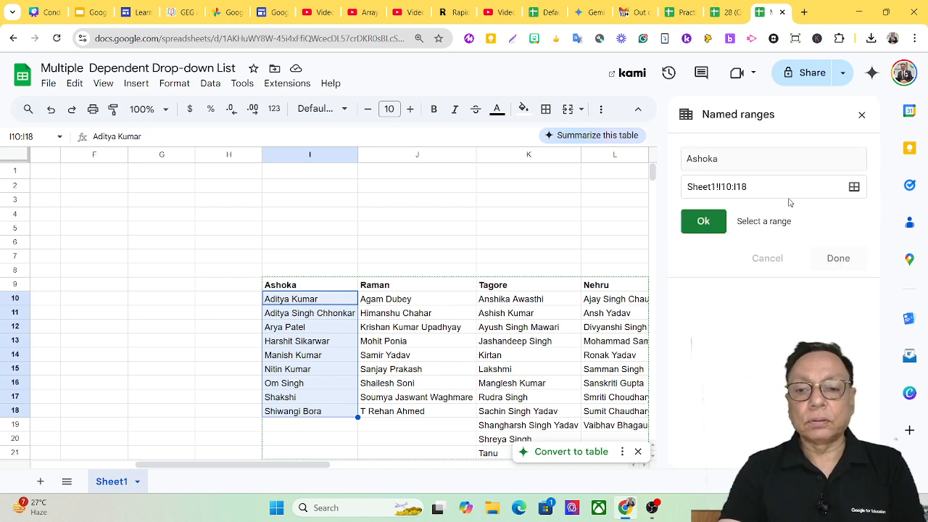
pyautogui.click(853, 187)
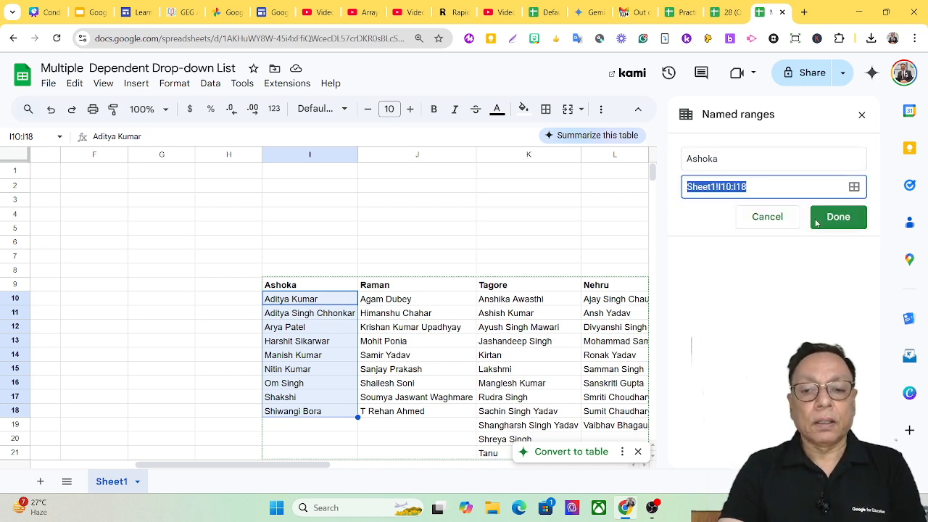
pyautogui.click(750, 185)
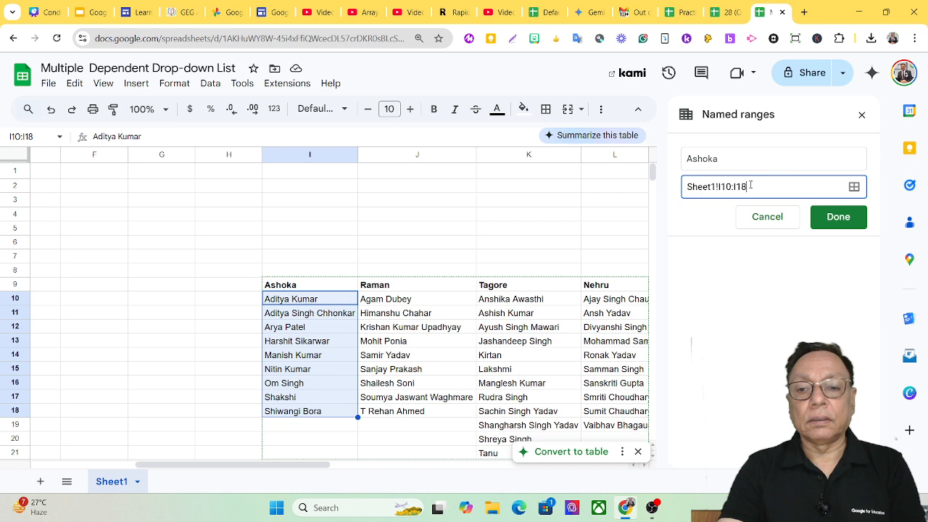
pyautogui.click(852, 188)
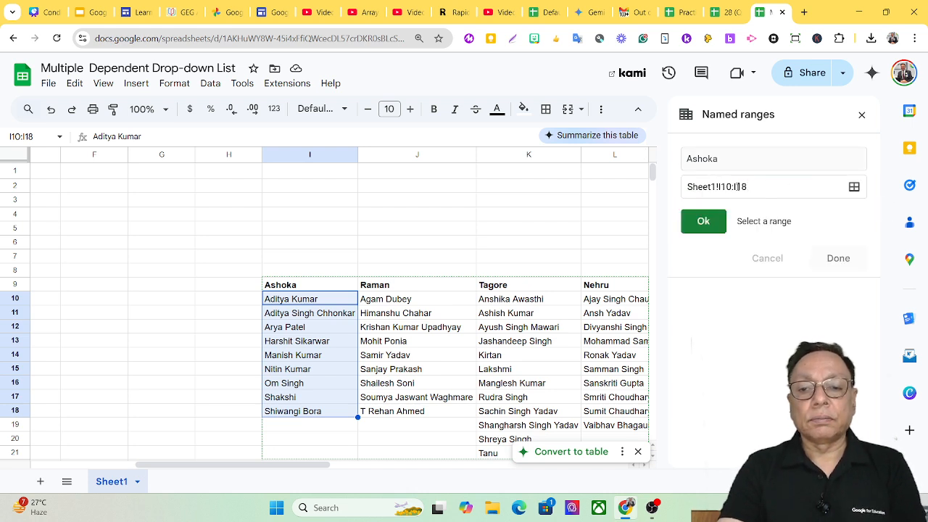
pyautogui.doubleClick(738, 186)
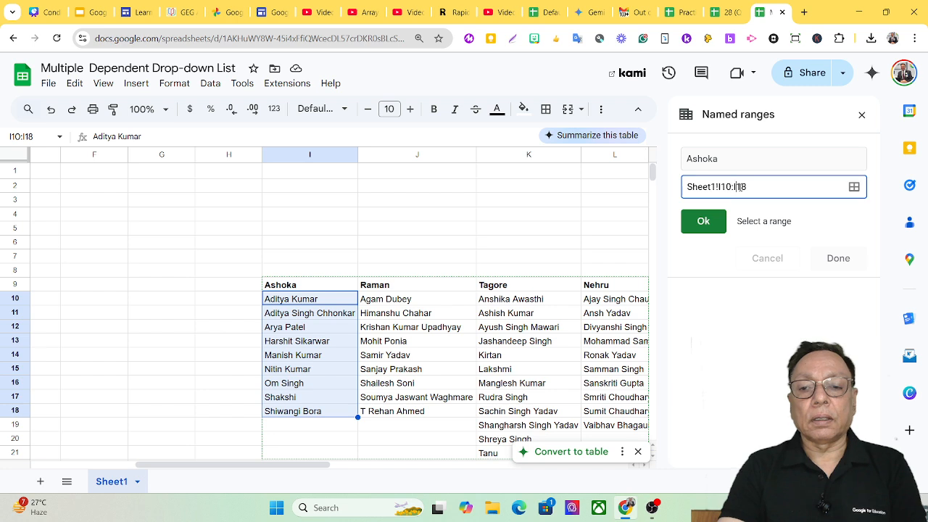
pyautogui.write('I20')
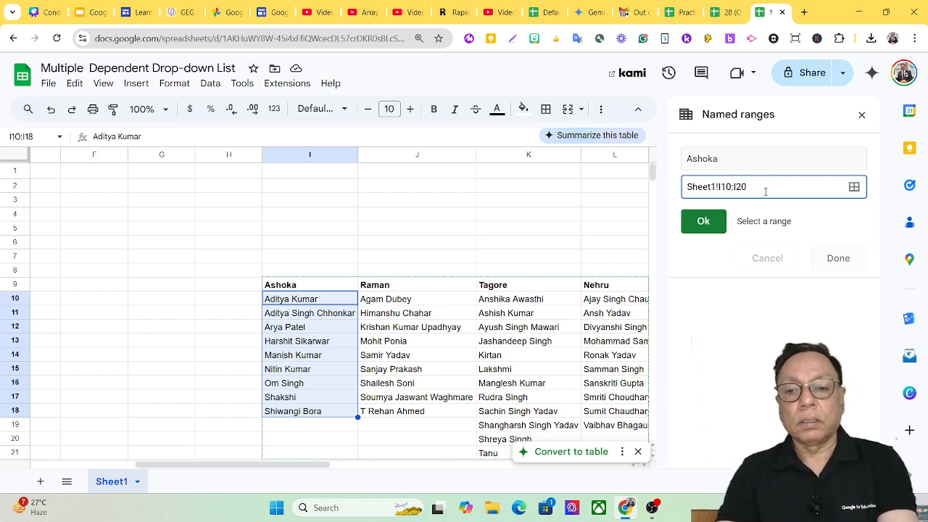
pyautogui.press('Return')
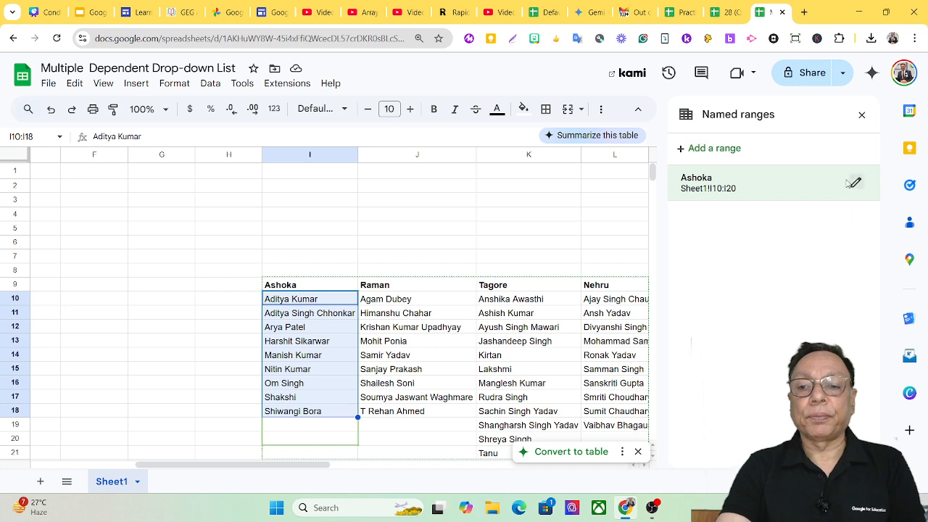
pyautogui.click(856, 184)
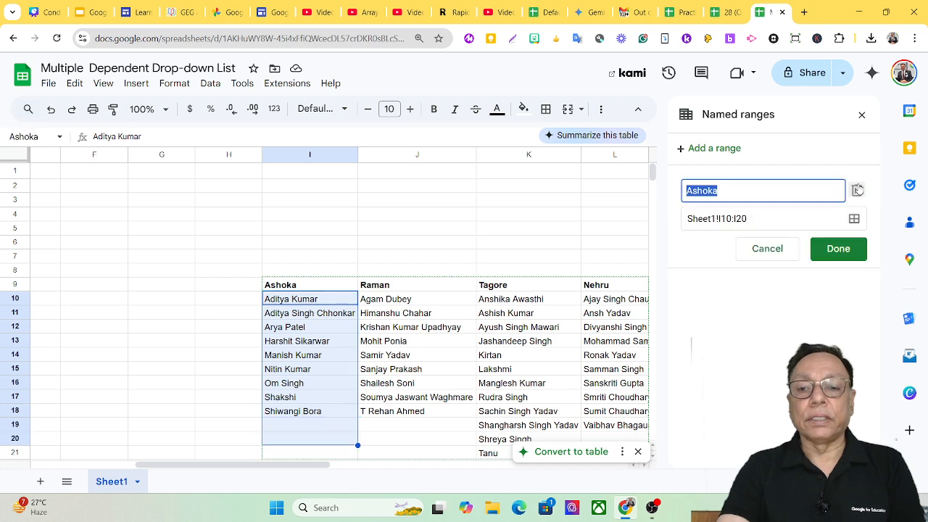
pyautogui.click(837, 248)
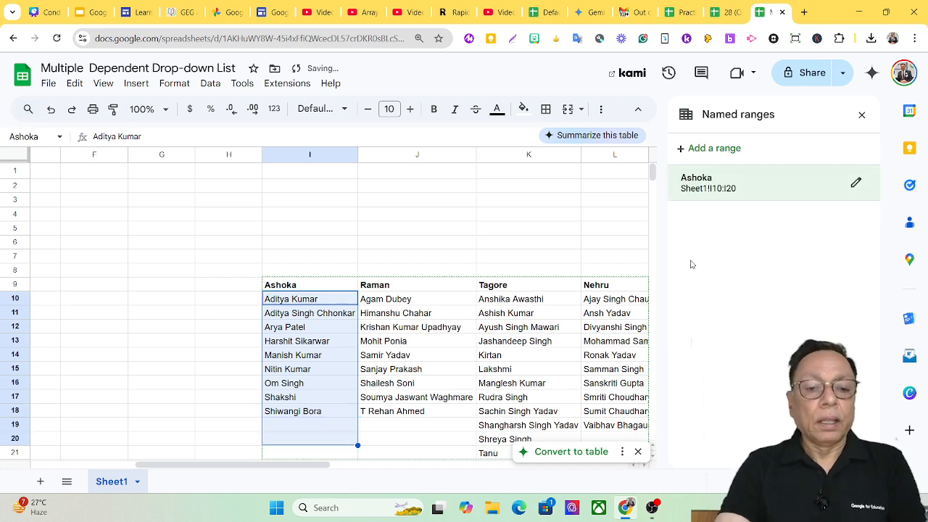
# Start a new named range from cell J10 and name it Raman
pyautogui.click(410, 301)
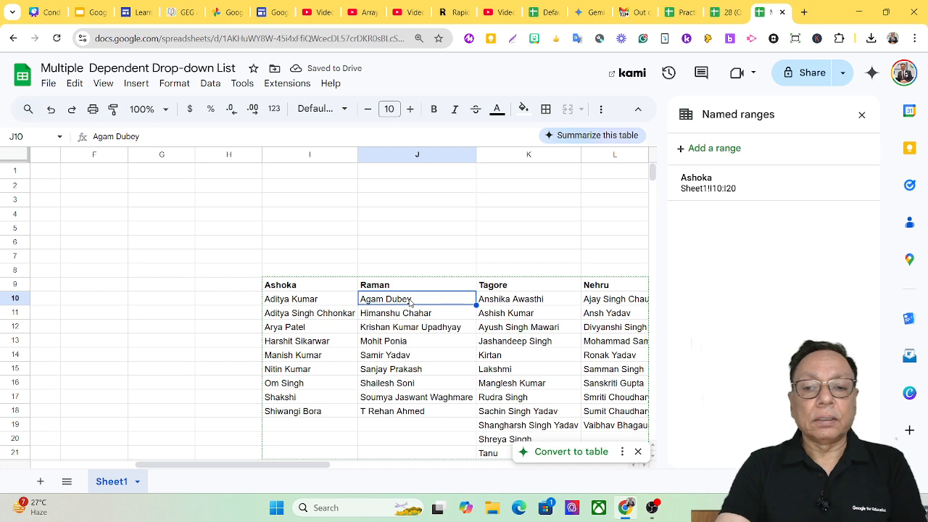
pyautogui.click(681, 149)
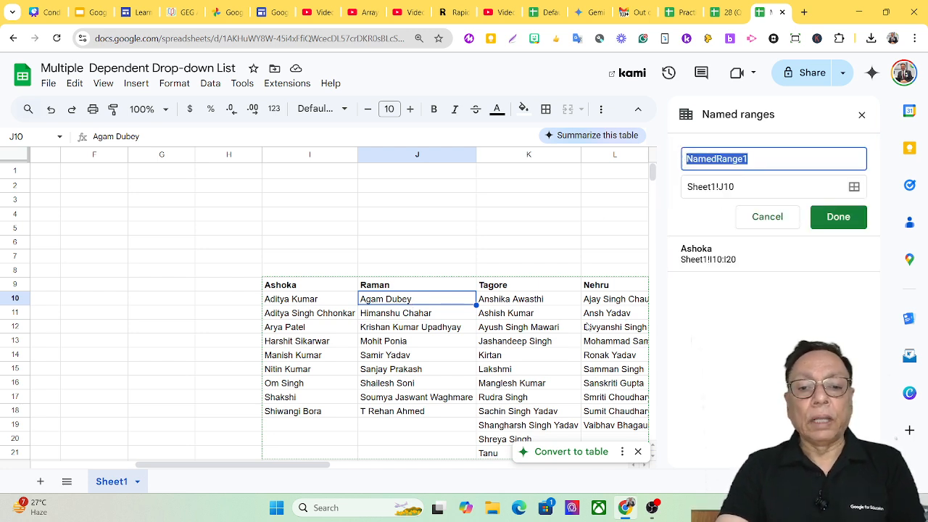
pyautogui.click(429, 304)
pyautogui.moveTo(428, 303); pyautogui.dragTo(429, 424)
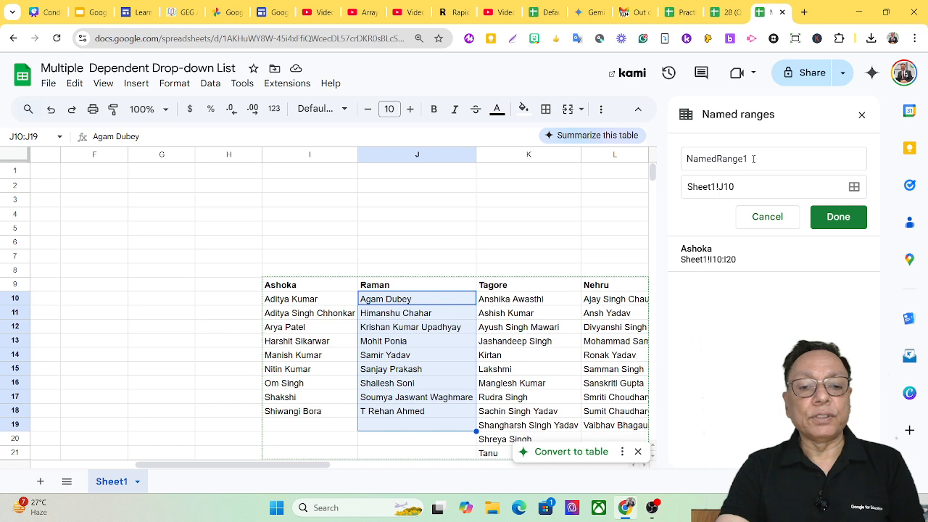
pyautogui.moveTo(751, 157); pyautogui.dragTo(677, 161)
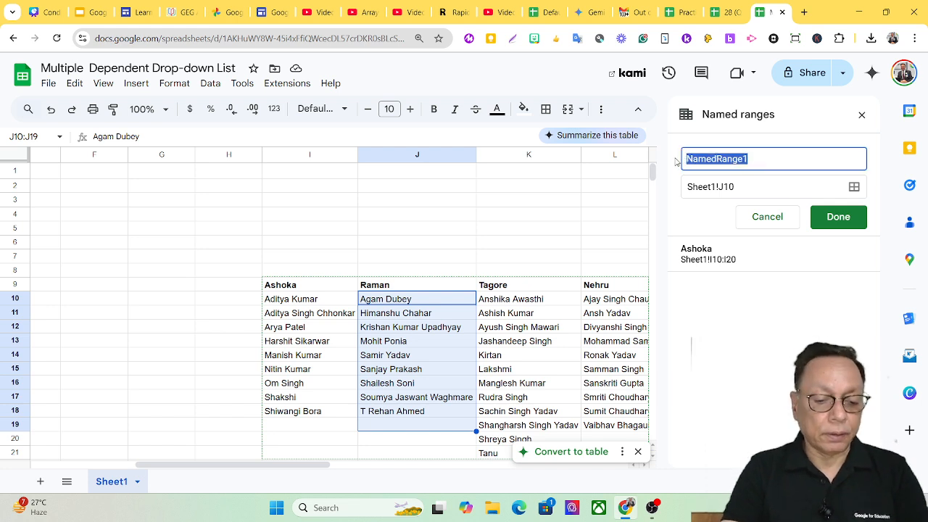
pyautogui.write('Raman')
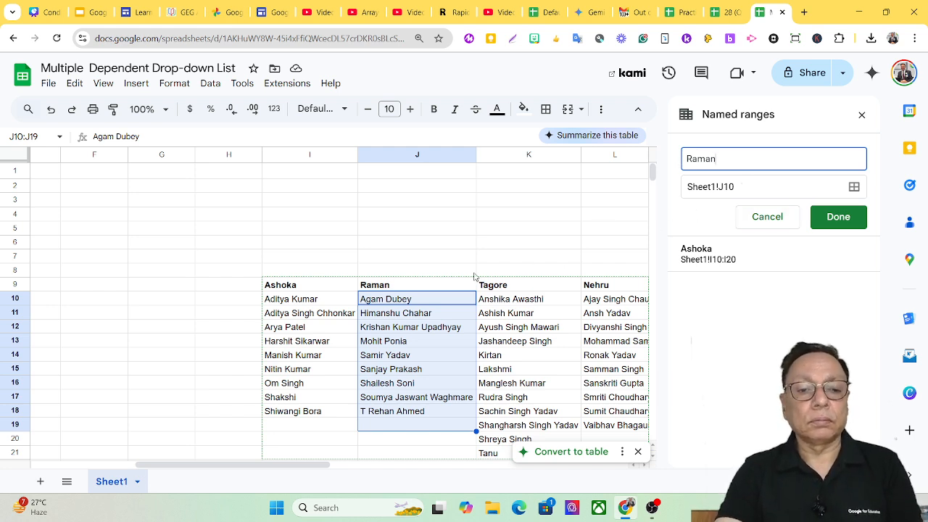
# Set the Raman named range to Sheet1!J10:J19 and save it
pyautogui.click(437, 304)
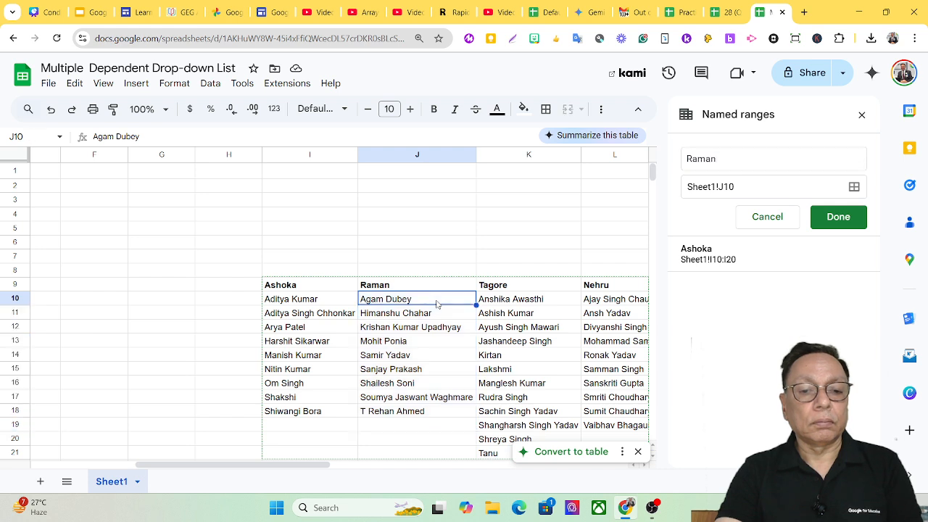
pyautogui.click(821, 190)
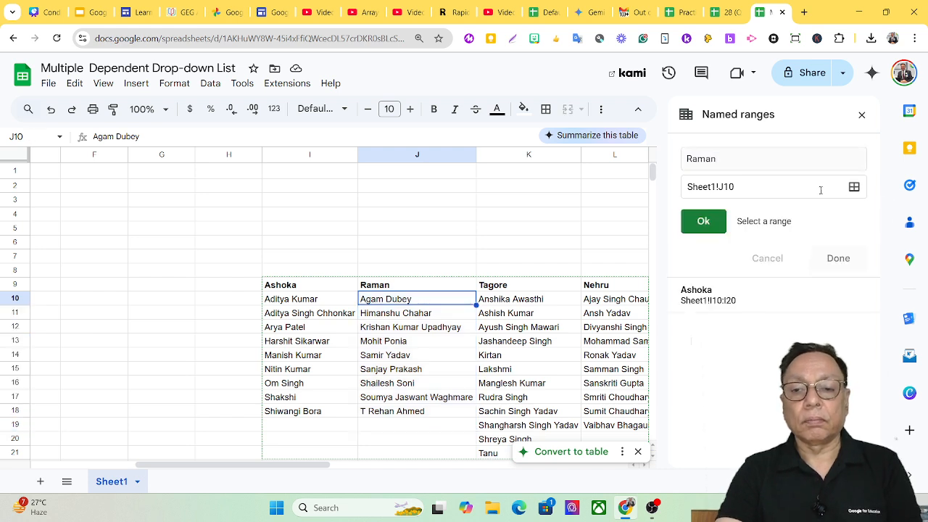
pyautogui.click(743, 188)
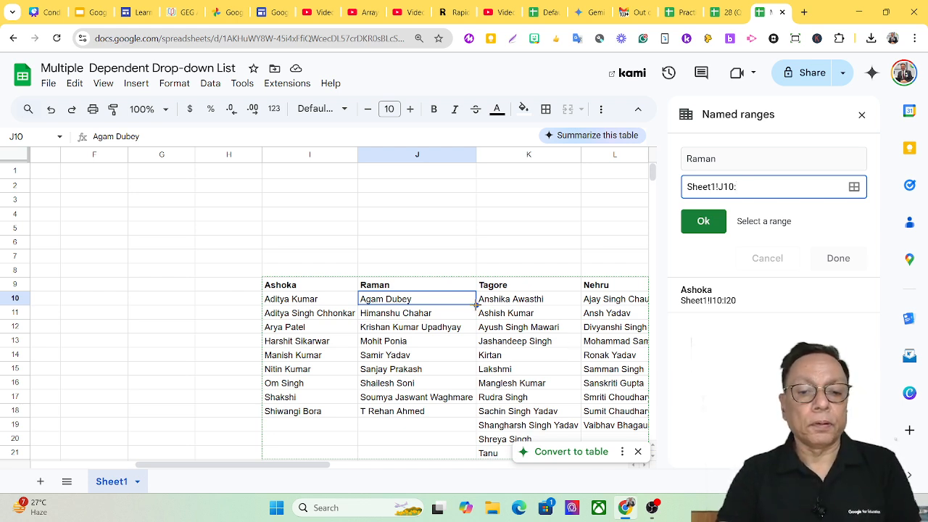
pyautogui.moveTo(435, 304); pyautogui.dragTo(429, 428)
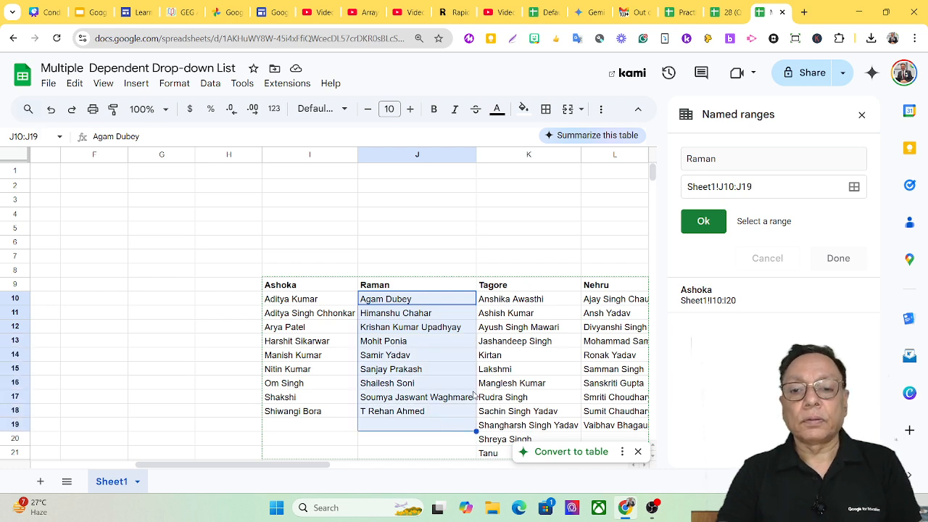
pyautogui.click(703, 221)
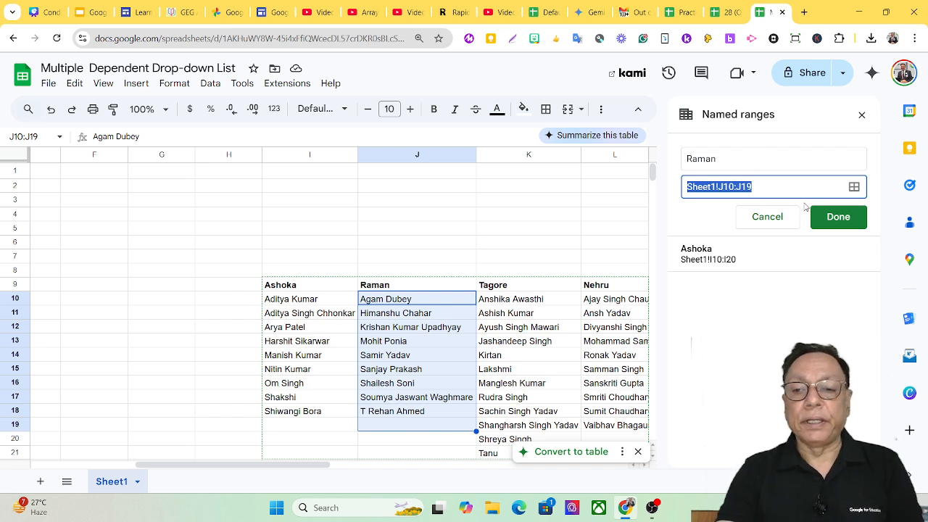
pyautogui.click(835, 218)
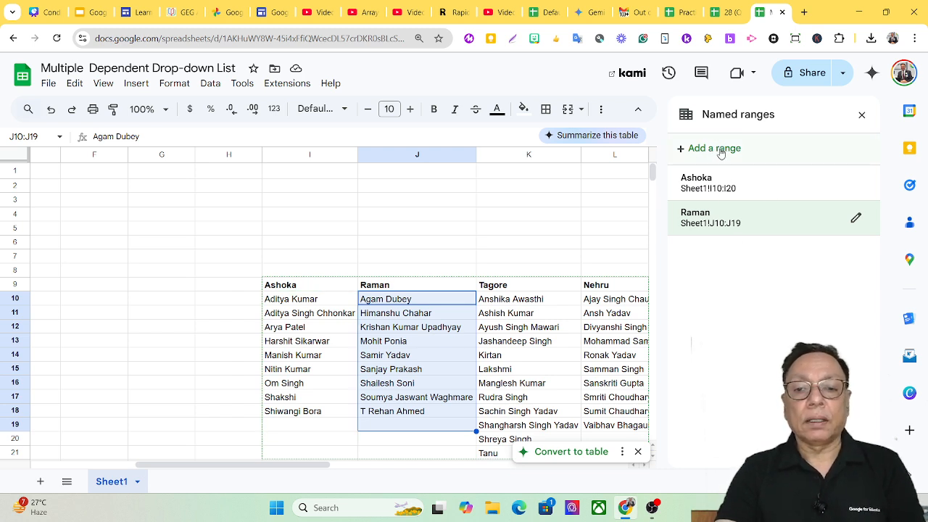
# Start a new named range for the student names in the Tagore column and set it to Sheet1!K10:K21
pyautogui.click(520, 300)
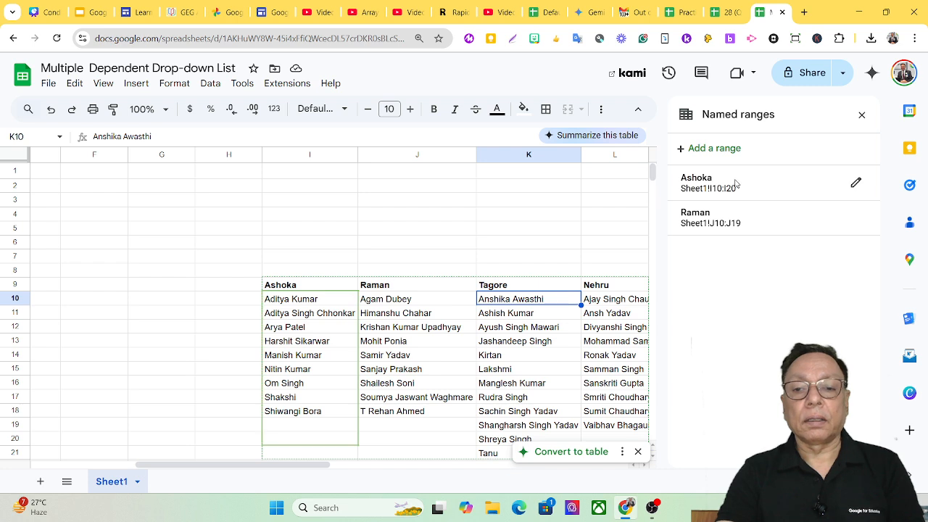
pyautogui.click(696, 148)
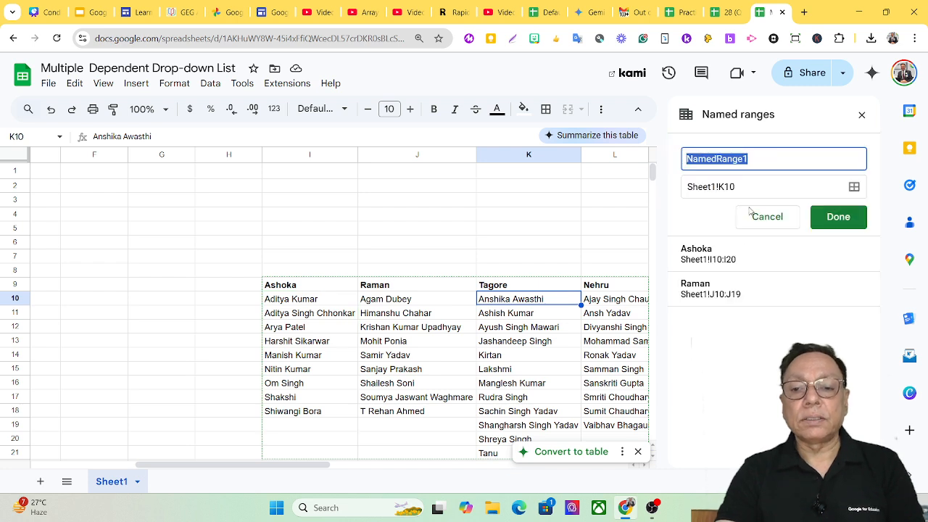
pyautogui.click(853, 187)
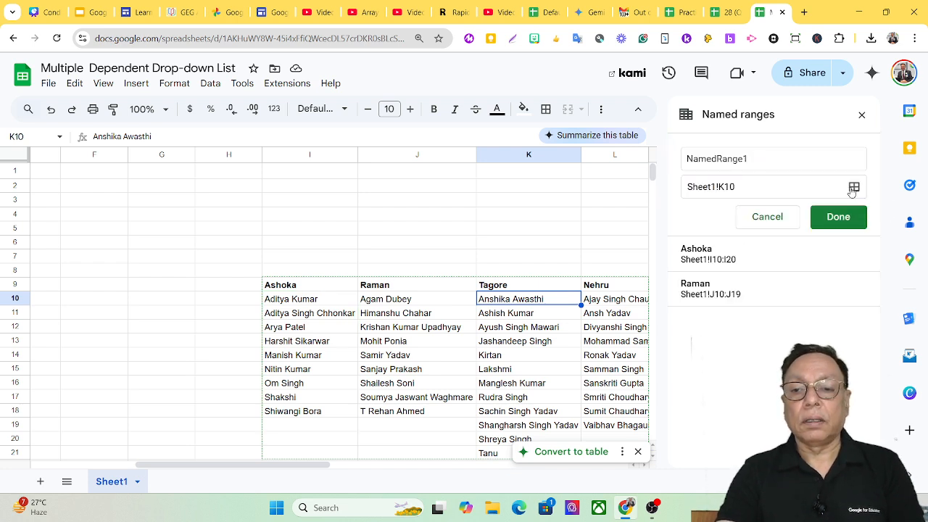
pyautogui.click(736, 188)
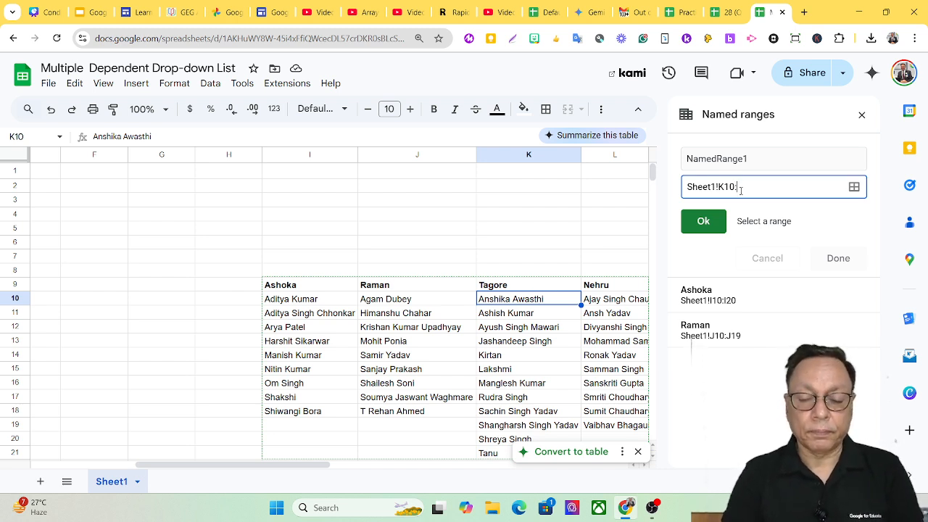
pyautogui.click(565, 303)
pyautogui.moveTo(564, 303); pyautogui.dragTo(561, 436)
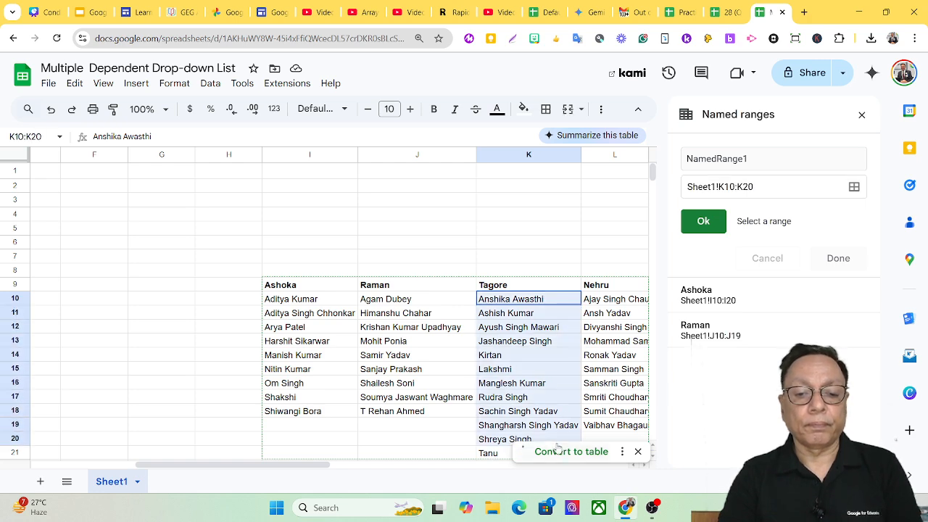
pyautogui.moveTo(538, 446); pyautogui.dragTo(507, 455)
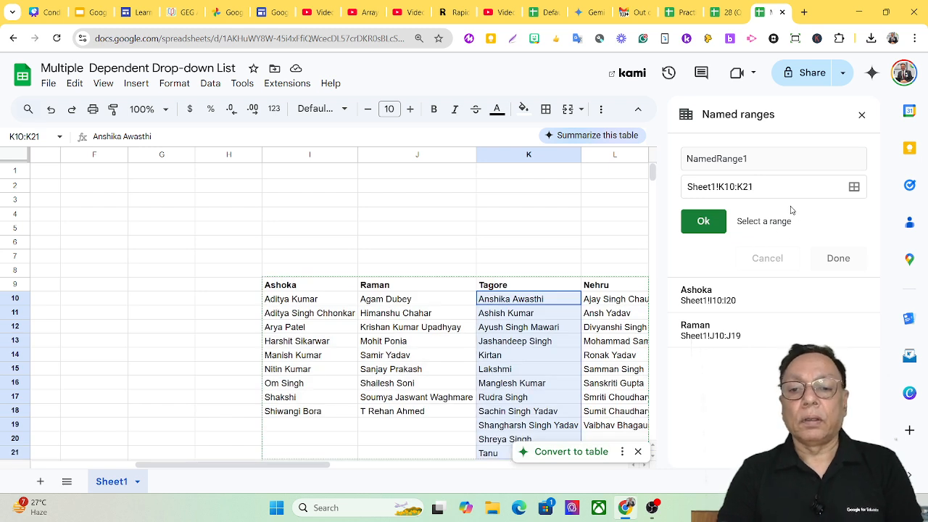
pyautogui.click(700, 223)
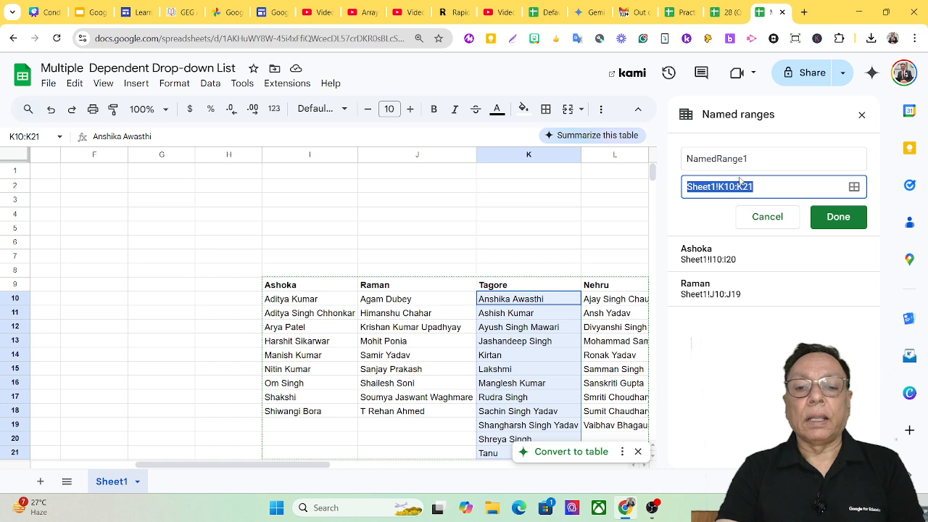
# Name the new range Tagore and save it
pyautogui.click(759, 156)
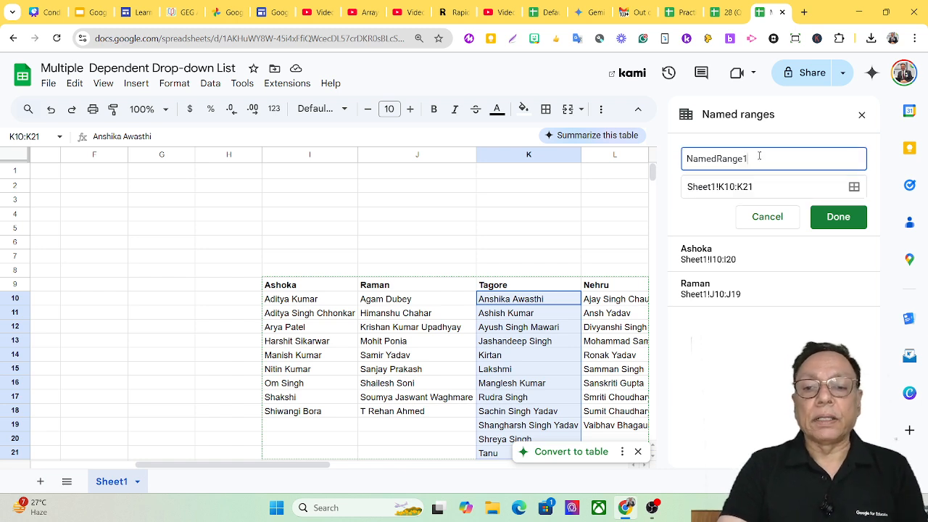
pyautogui.press('BackSpace')
pyautogui.press('BackSpace')
pyautogui.press('BackSpace')
pyautogui.press('BackSpace')
pyautogui.press('BackSpace')
pyautogui.press('BackSpace')
pyautogui.press('BackSpace')
pyautogui.press('BackSpace')
pyautogui.press('BackSpace')
pyautogui.press('BackSpace')
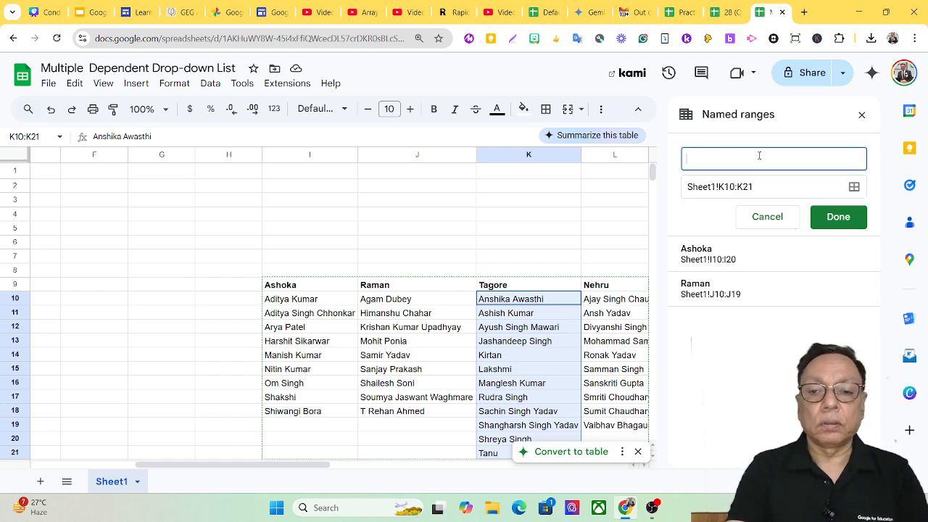
pyautogui.write('Tagore')
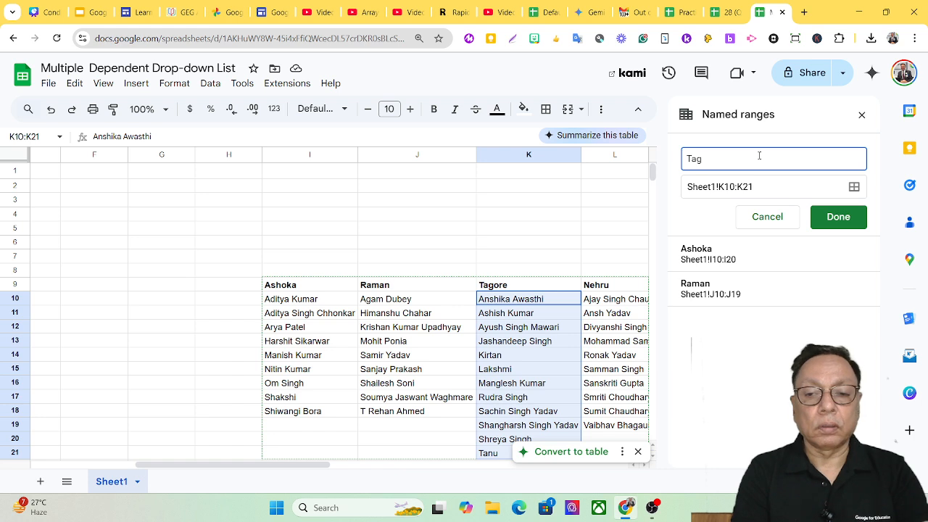
pyautogui.click(852, 226)
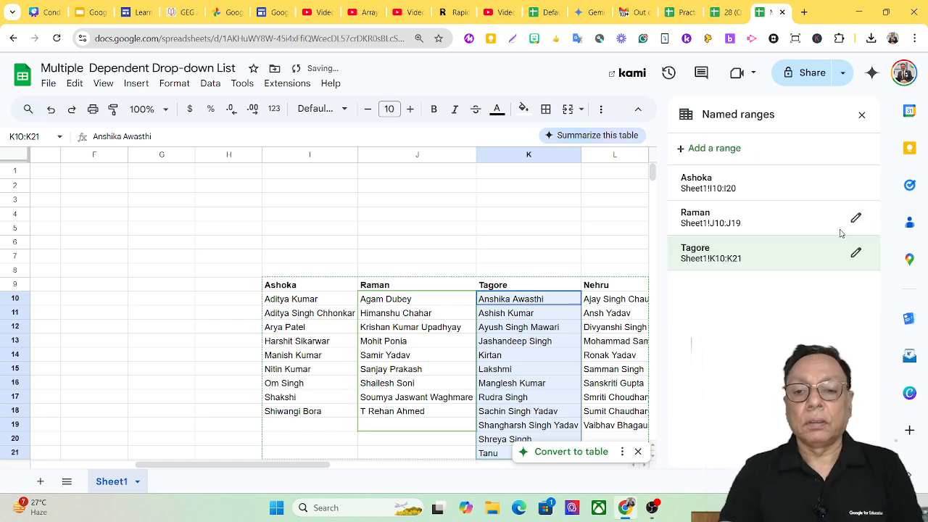
# Start a new named range from cell L10 and name it Nehru
pyautogui.click(698, 149)
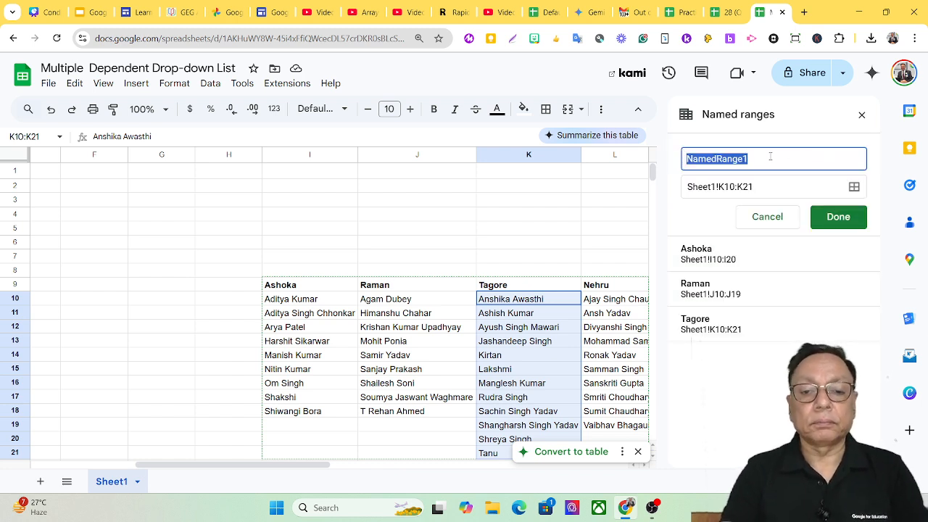
pyautogui.click(770, 220)
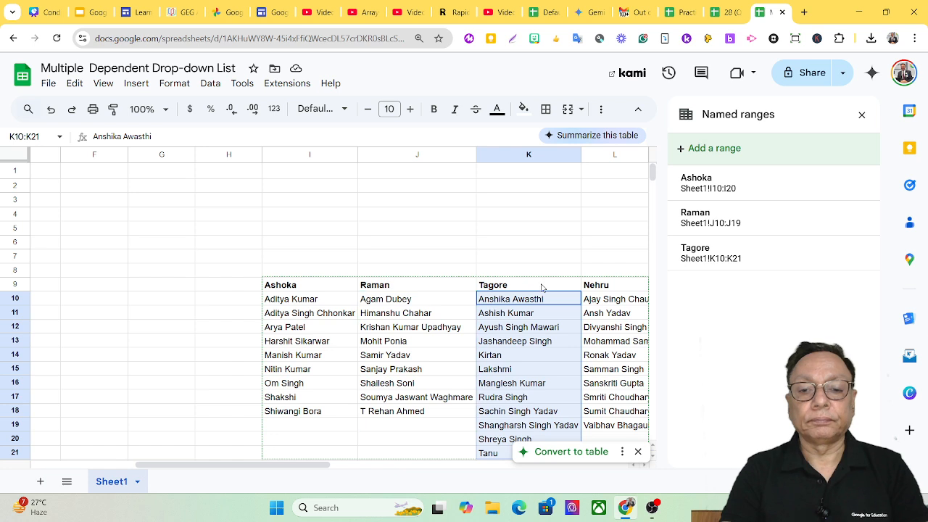
pyautogui.click(609, 299)
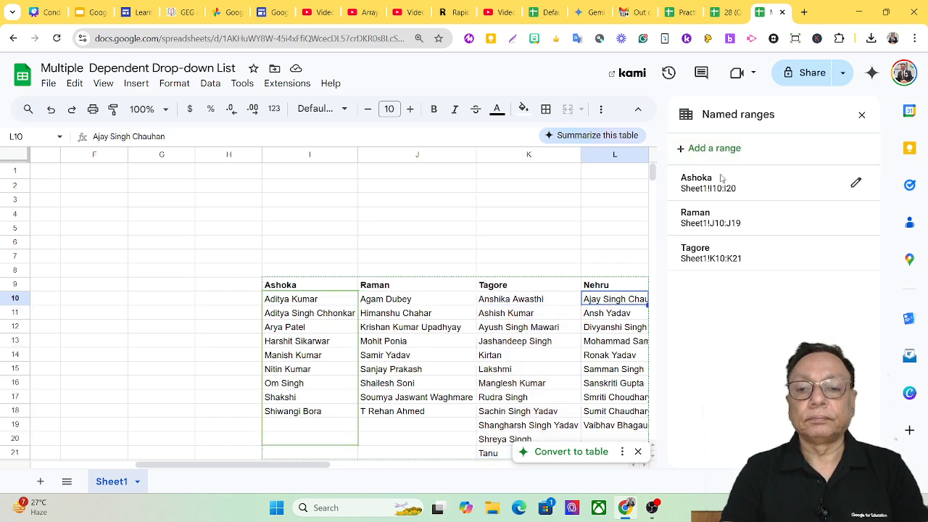
pyautogui.click(690, 150)
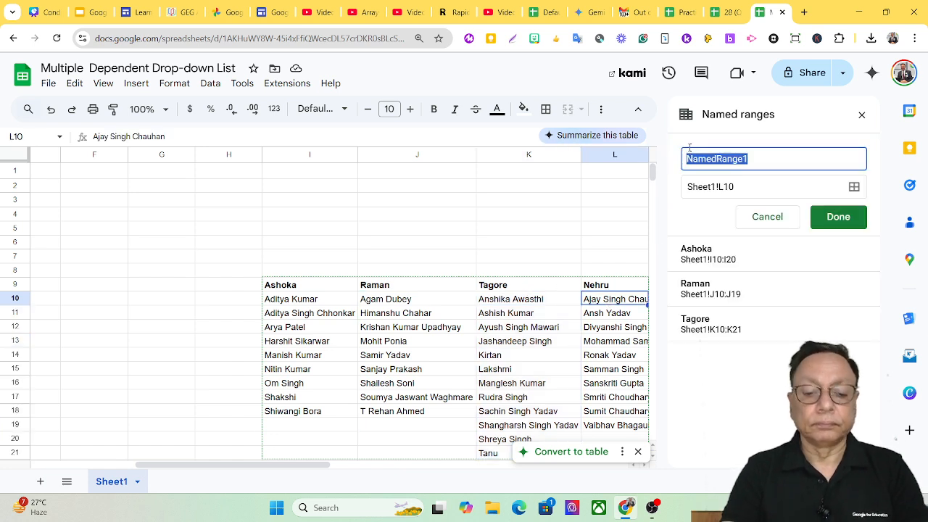
pyautogui.write('Nehru')
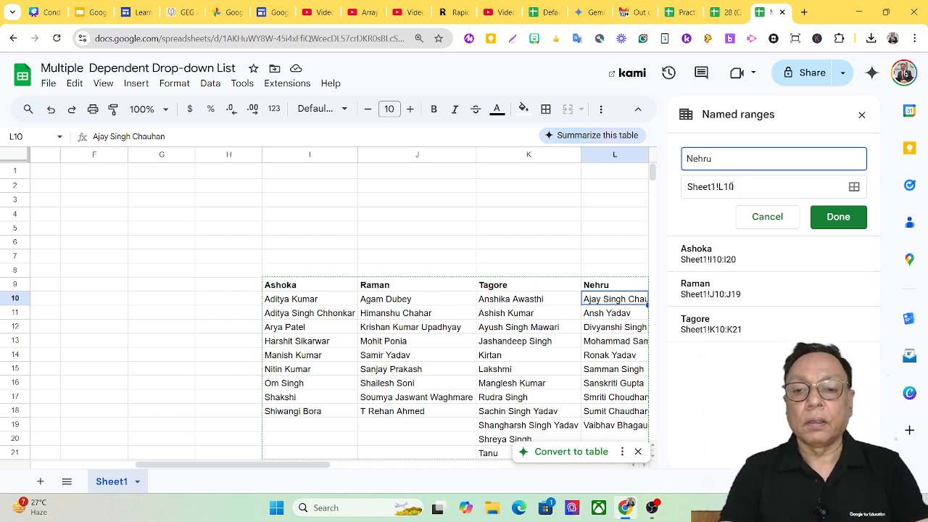
# Set the Nehru named range to Sheet1!L10:L20, save it, and close the named ranges list
pyautogui.click(853, 186)
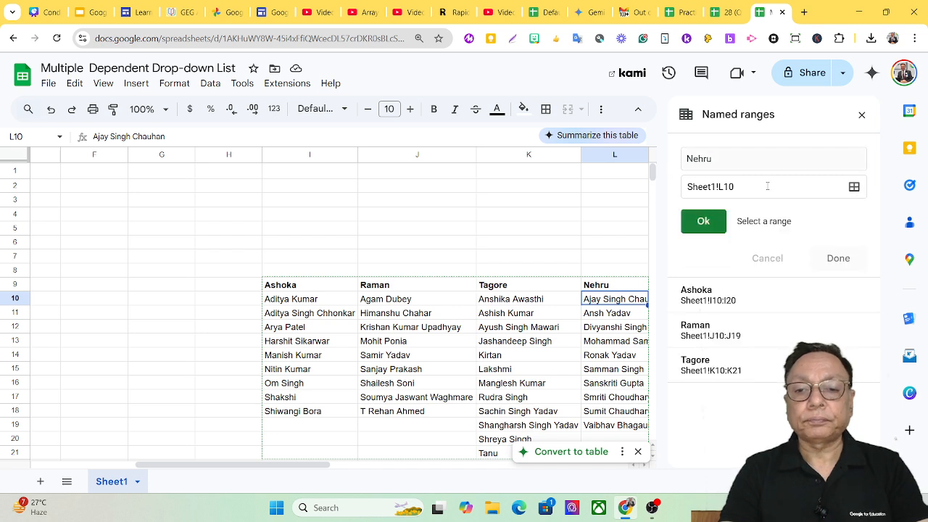
pyautogui.click(824, 186)
pyautogui.click(621, 300)
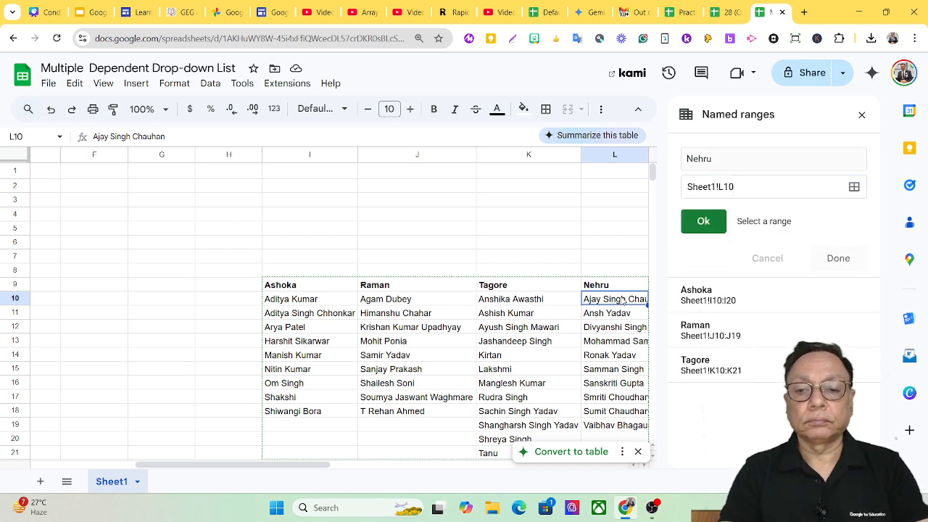
pyautogui.moveTo(622, 300); pyautogui.dragTo(621, 436)
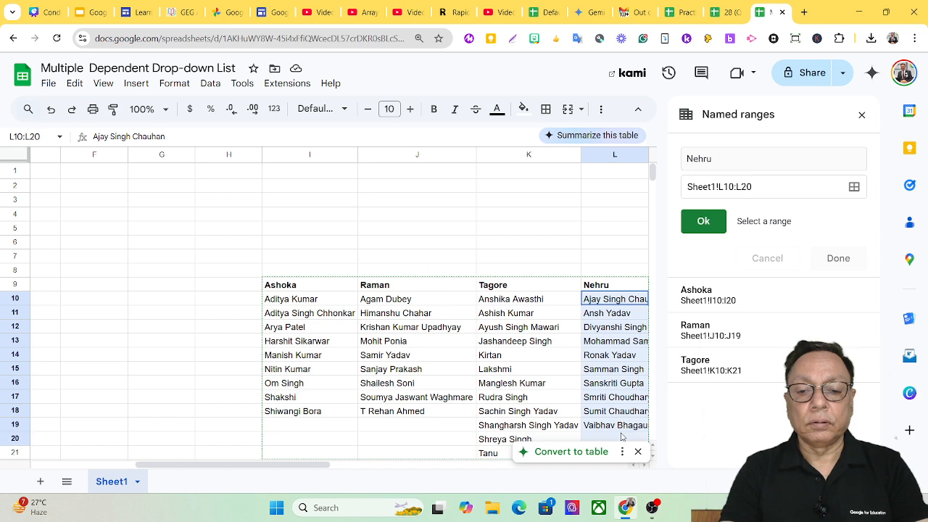
pyautogui.click(709, 222)
pyautogui.click(839, 218)
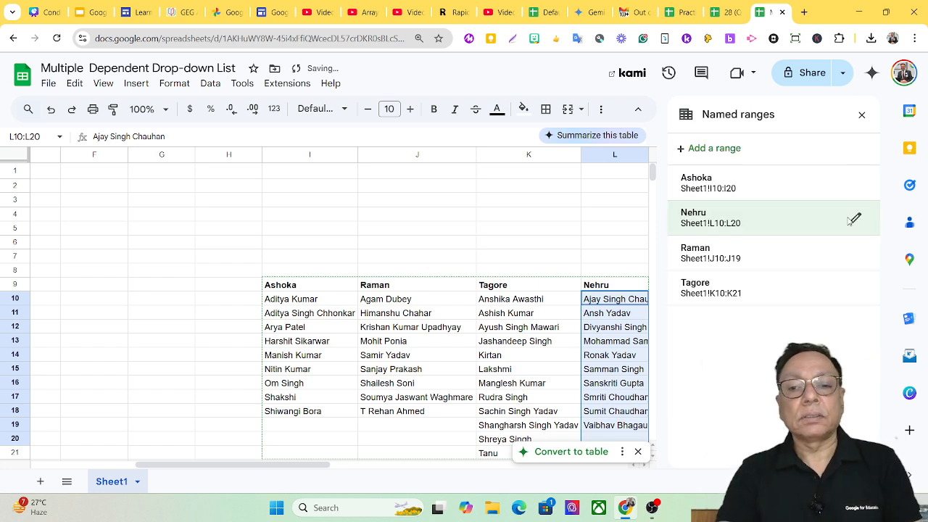
pyautogui.click(861, 116)
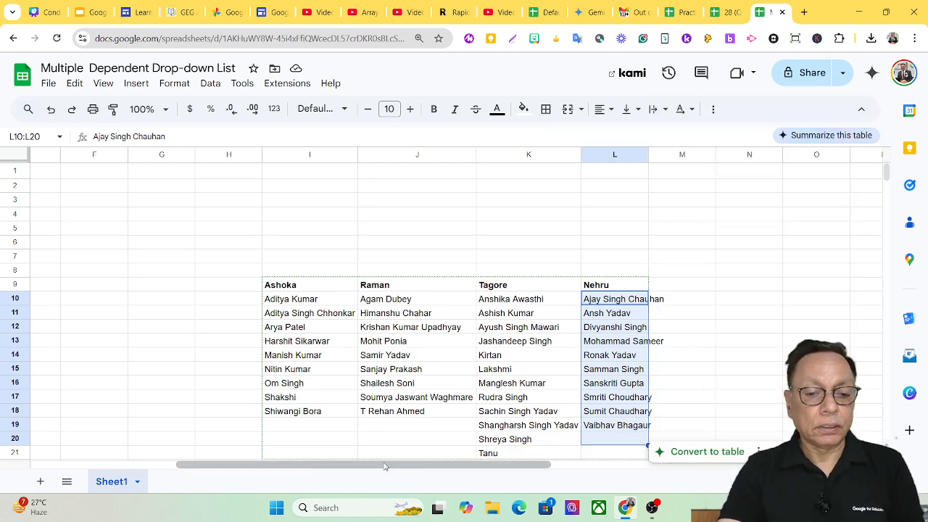
pyautogui.moveTo(384, 464); pyautogui.dragTo(203, 467)
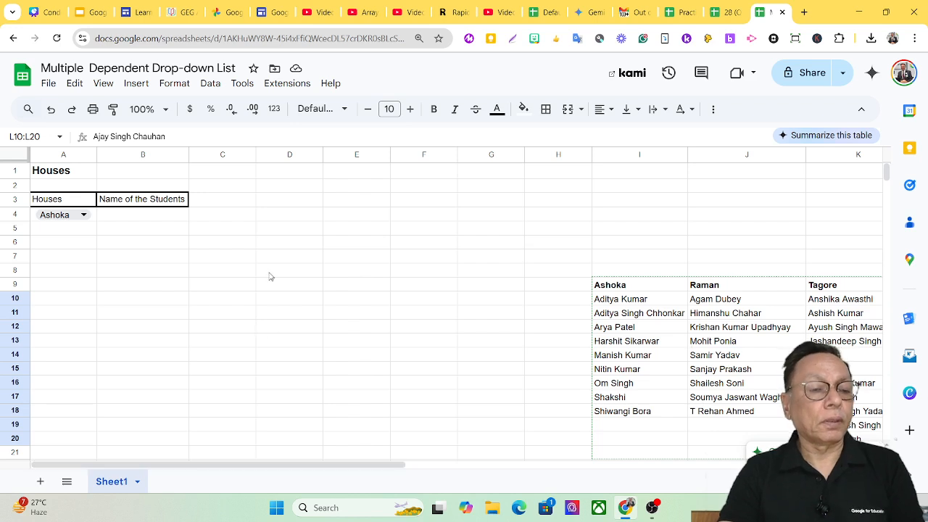
pyautogui.click(114, 219)
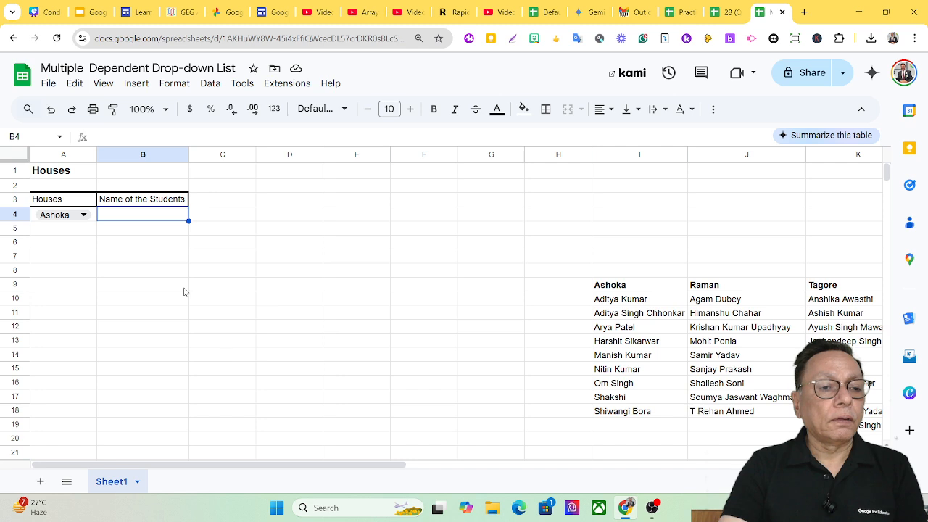
pyautogui.click(226, 359)
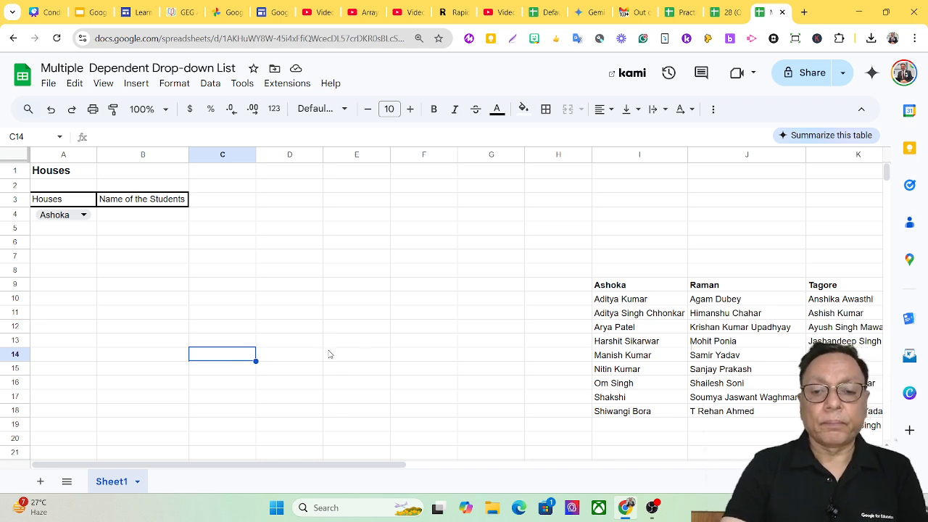
pyautogui.write('=')
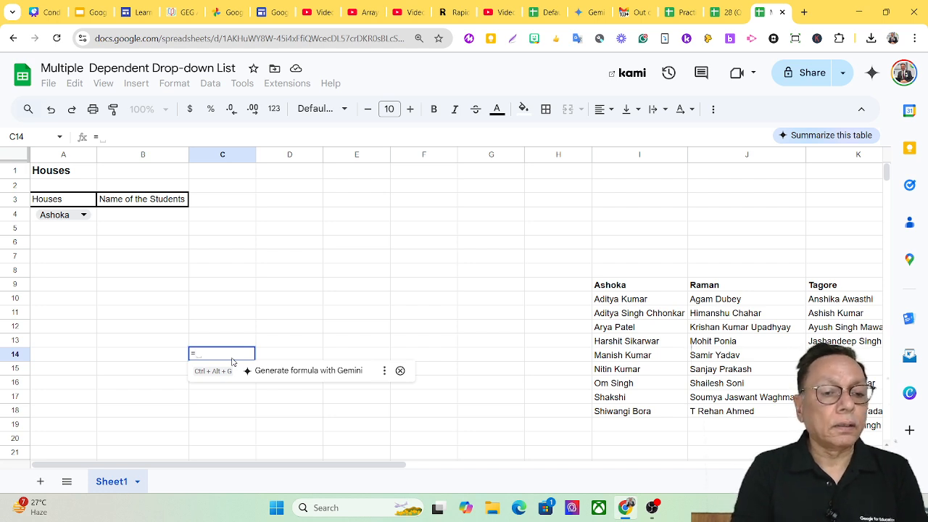
pyautogui.write('indre')
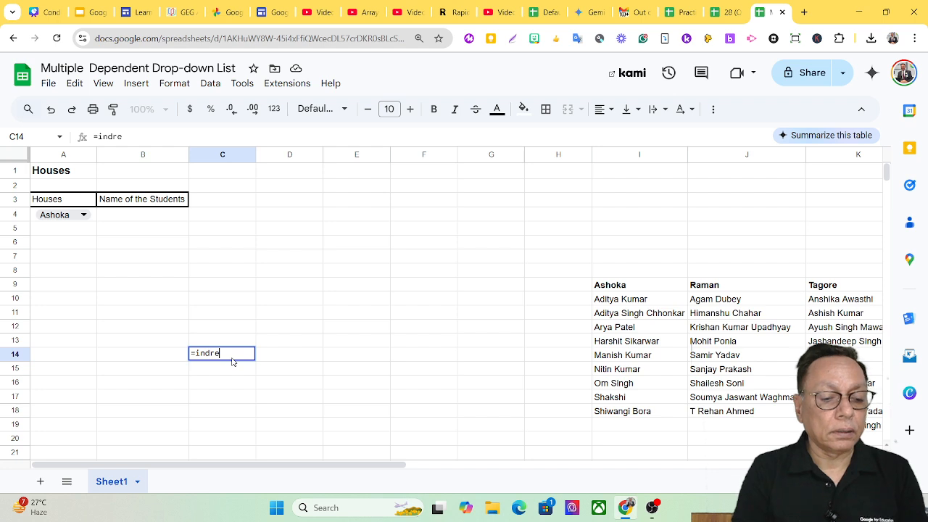
pyautogui.press('Tab')
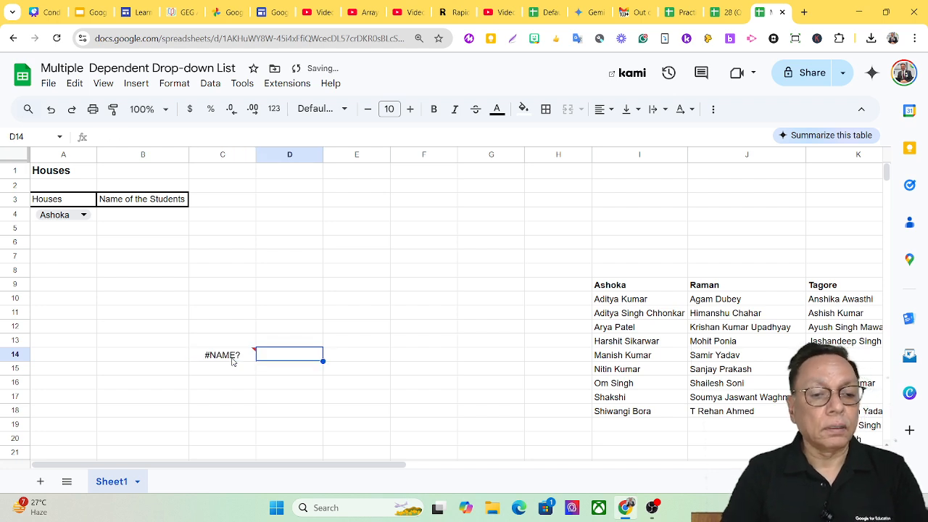
pyautogui.click(232, 361)
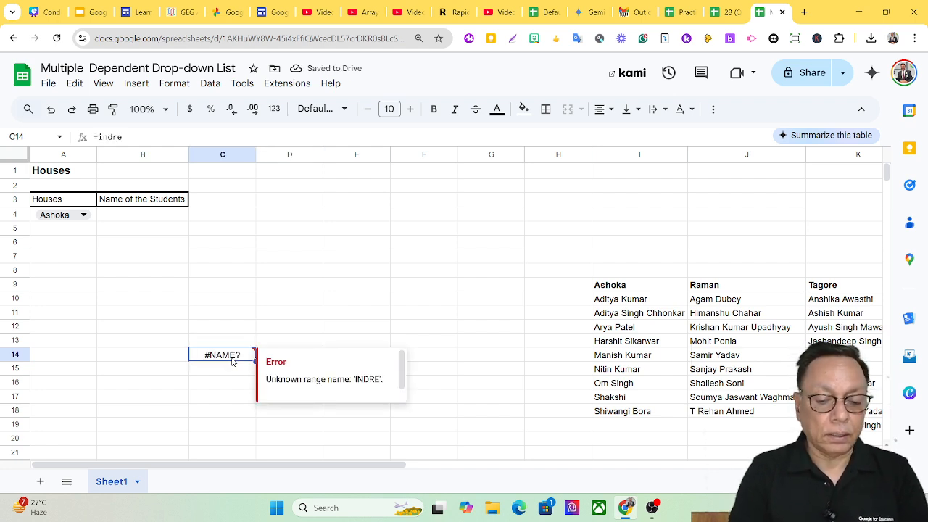
pyautogui.write('=')
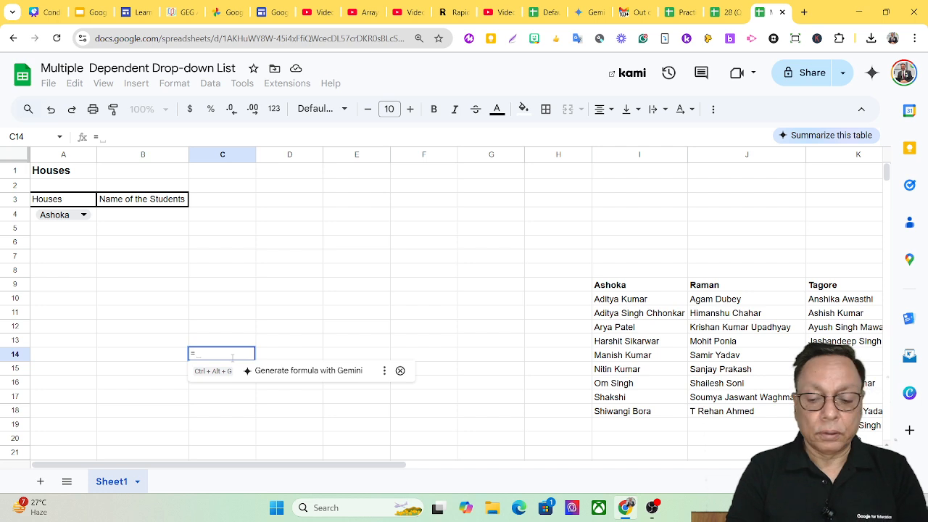
pyautogui.press('Escape')
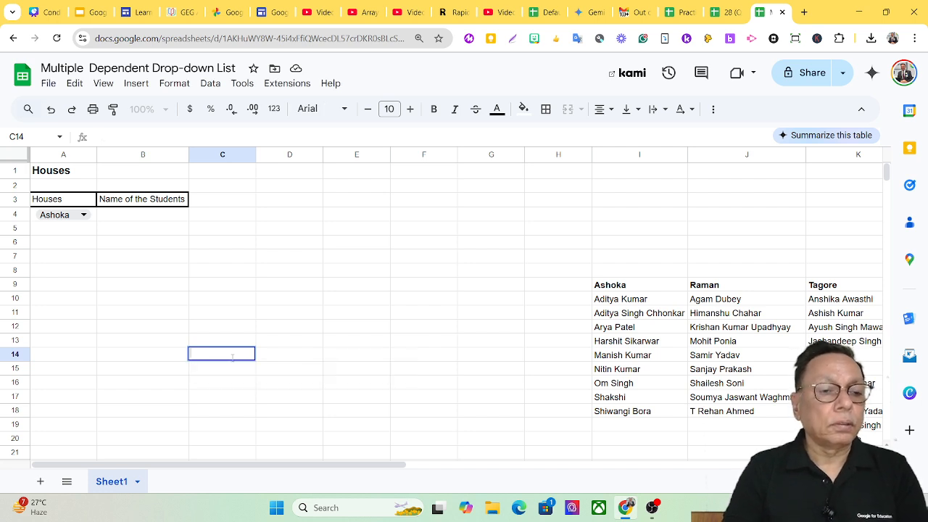
# Enter the formula =INDIRECT(A4) in cell B4 to list the students of the selected house
pyautogui.click(129, 215)
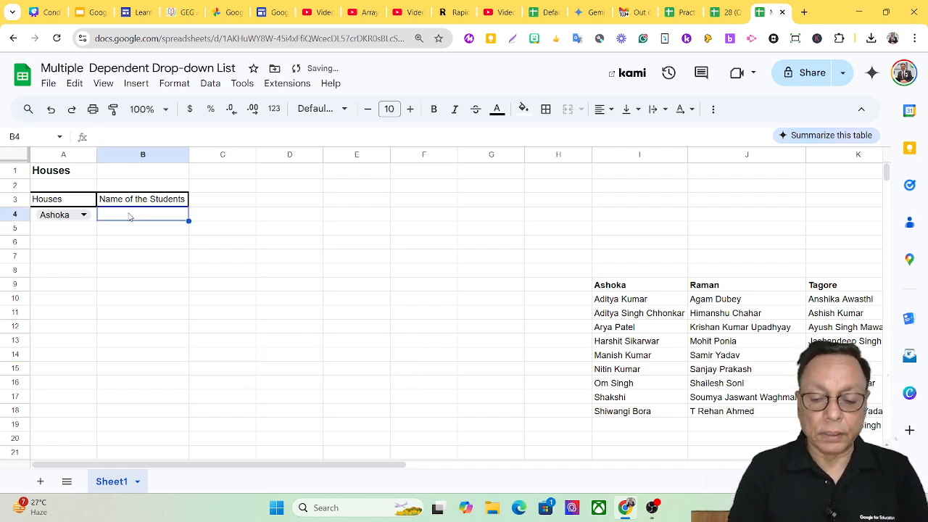
pyautogui.write('=ind')
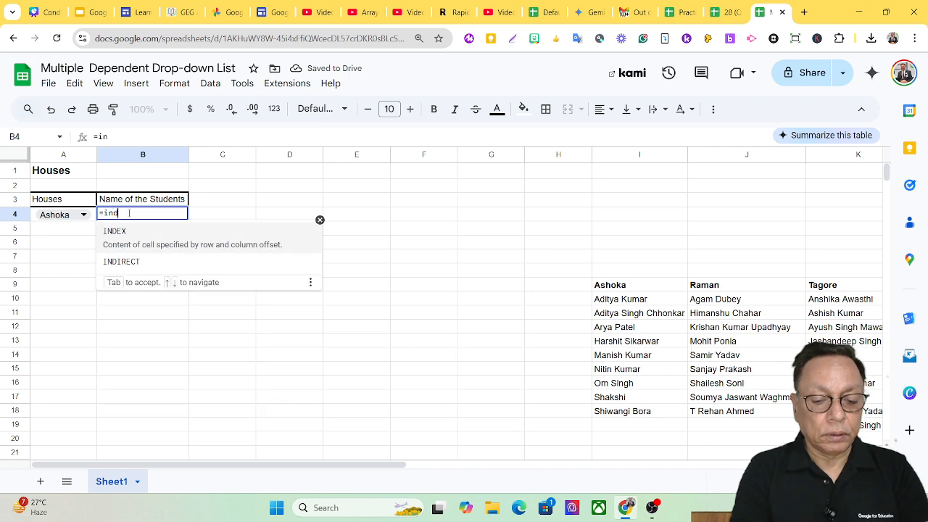
pyautogui.write('irect')
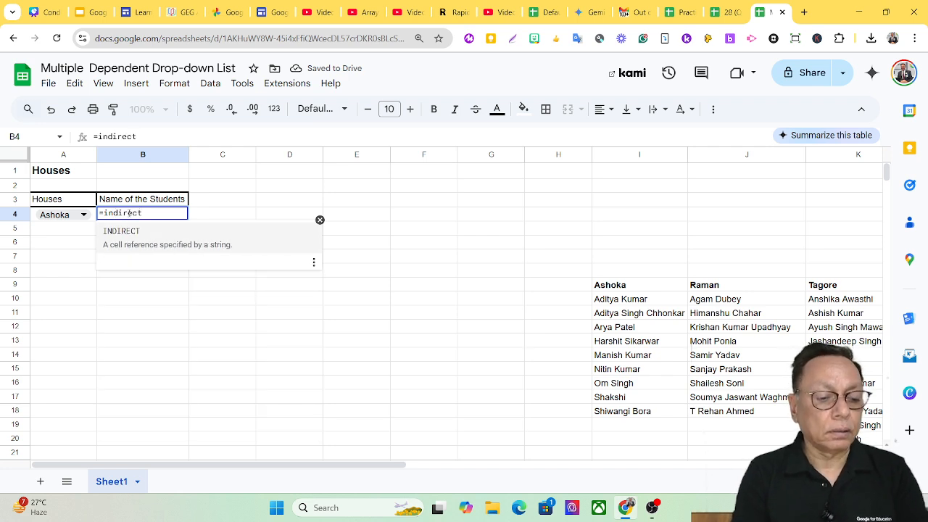
pyautogui.write('(')
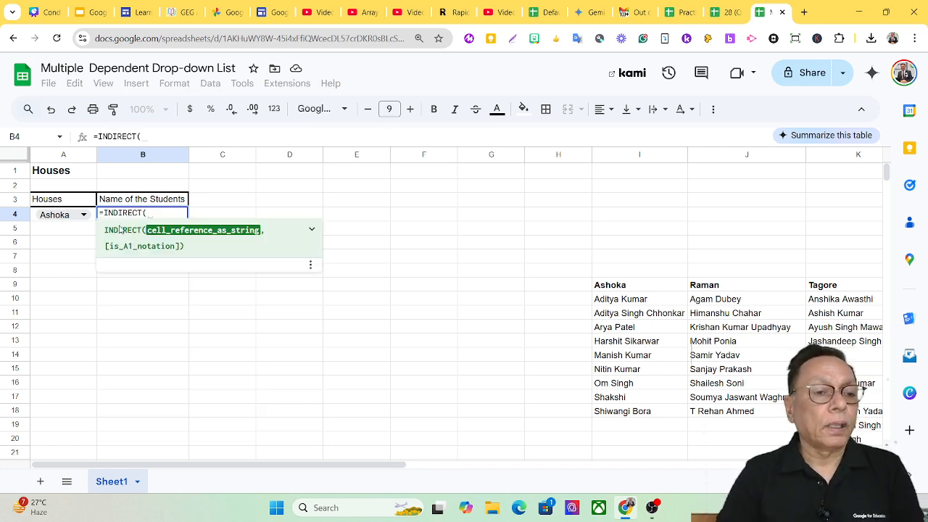
pyautogui.click(66, 219)
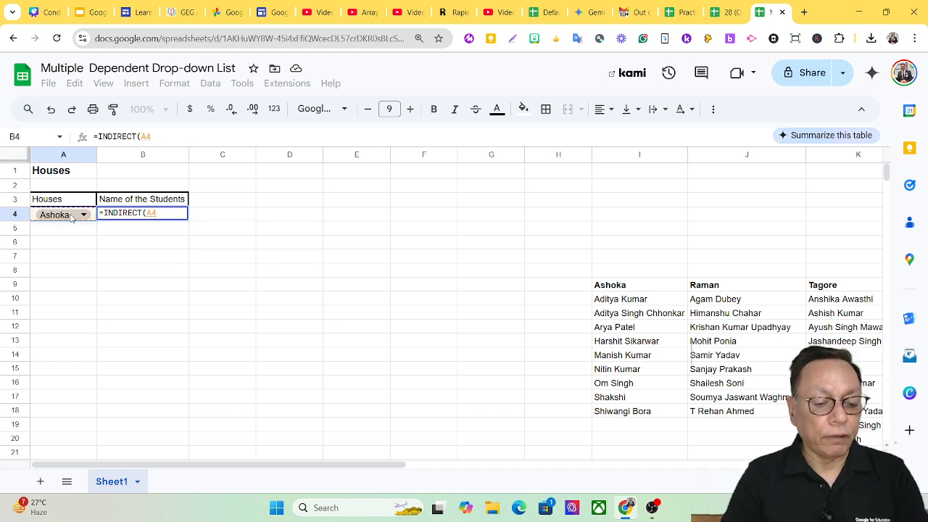
pyautogui.write(')')
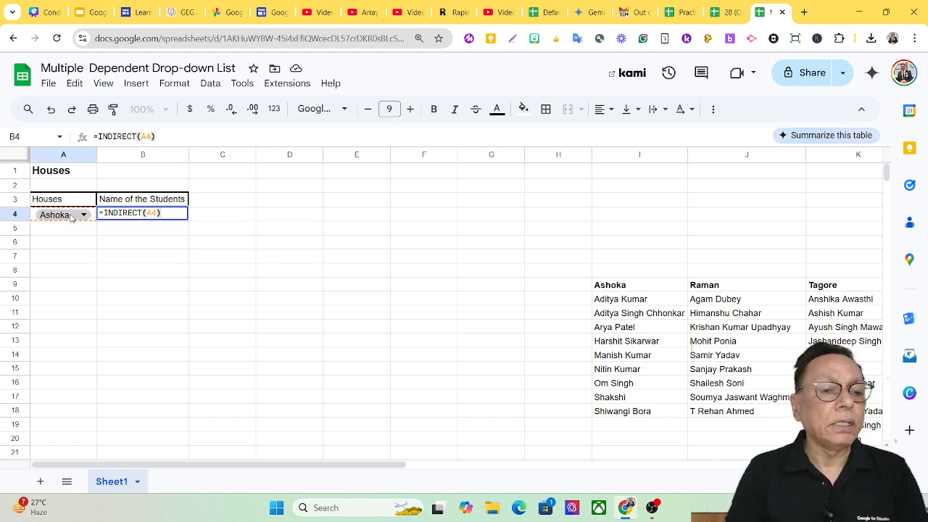
pyautogui.press('Return')
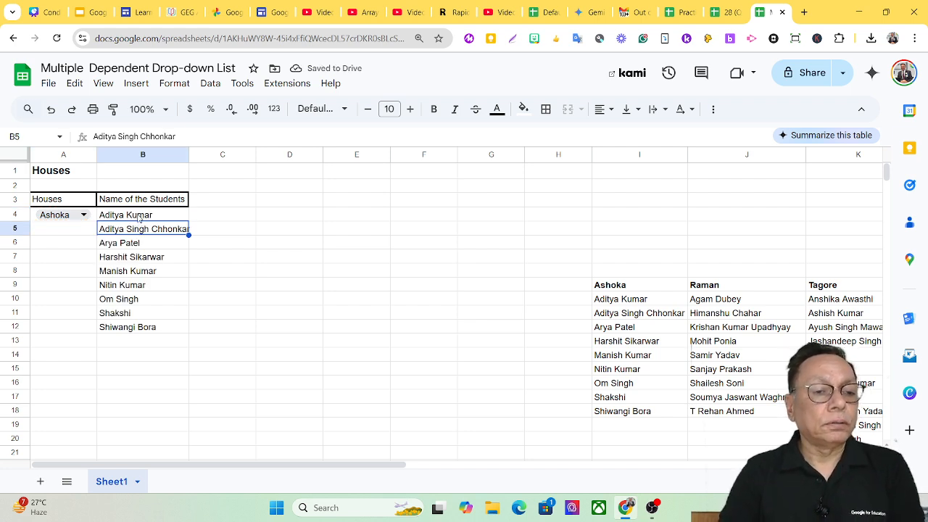
# Choose Raman as the house in A4 and fit column B's width to the student names
pyautogui.click(140, 216)
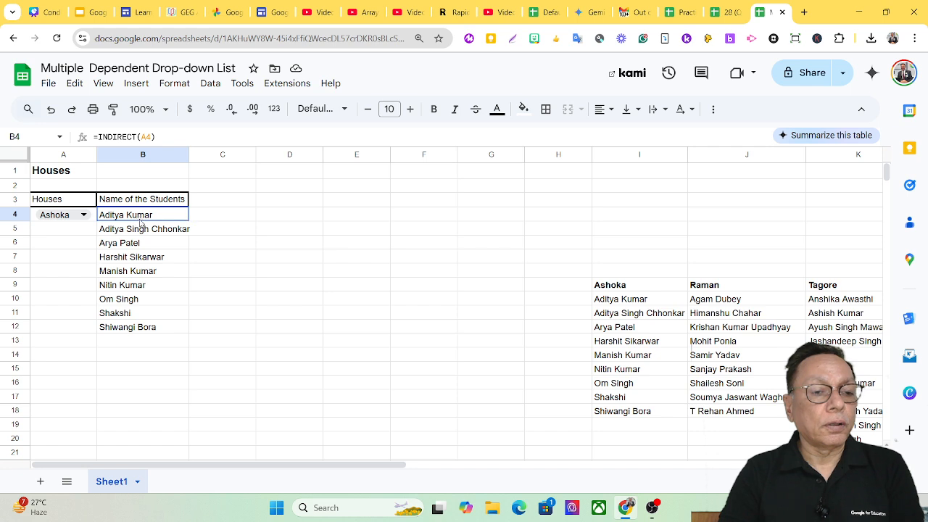
pyautogui.moveTo(140, 223); pyautogui.dragTo(149, 327)
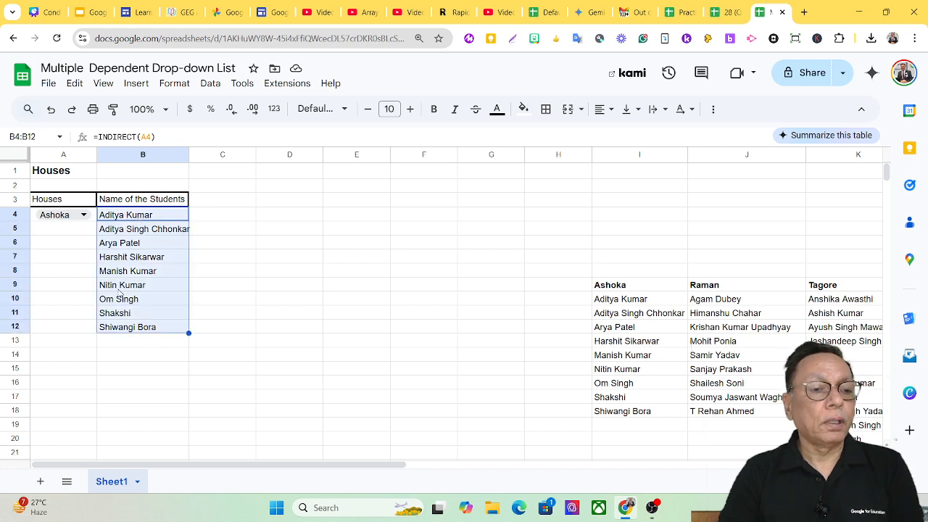
pyautogui.click(81, 216)
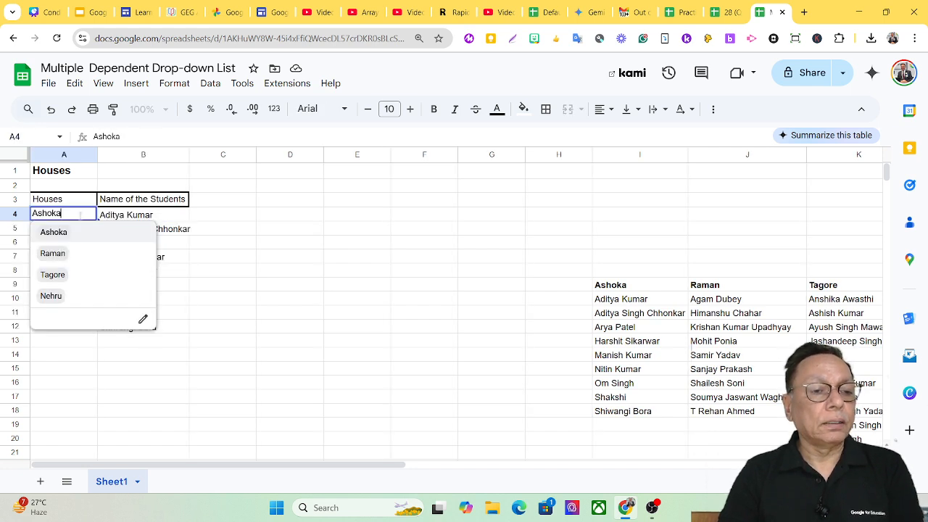
pyautogui.click(55, 254)
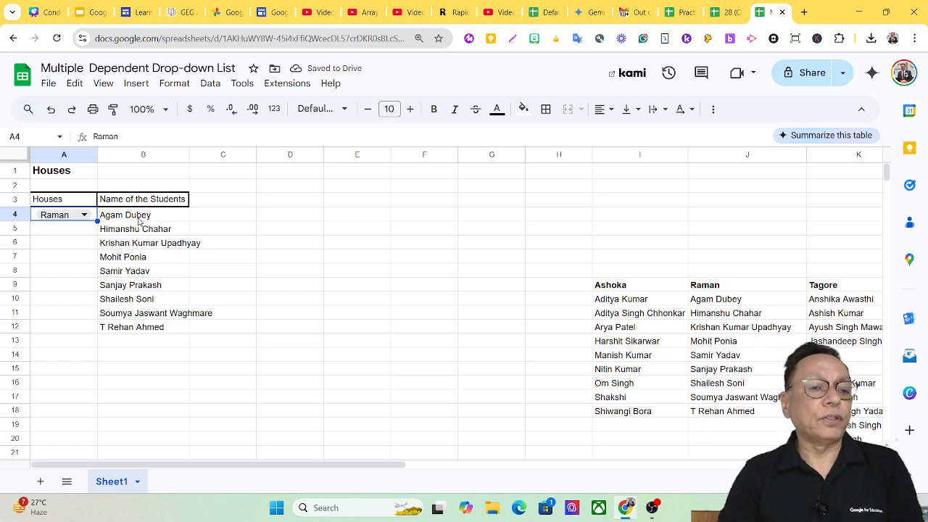
pyautogui.moveTo(188, 153); pyautogui.dragTo(188, 154)
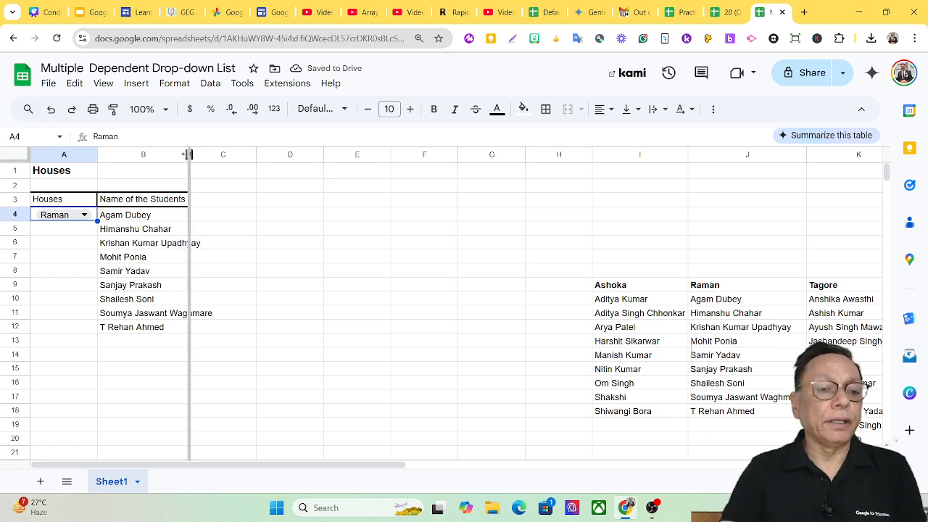
pyautogui.doubleClick(188, 154)
# Test the house drop-down in A4 with Tagore and Nehru, and set it back to Ashoka
pyautogui.doubleClick(69, 216)
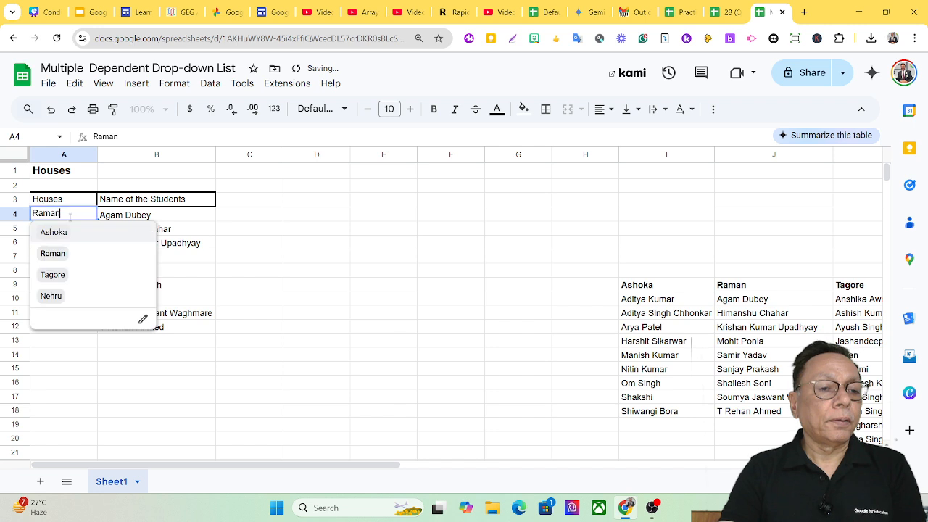
pyautogui.click(53, 275)
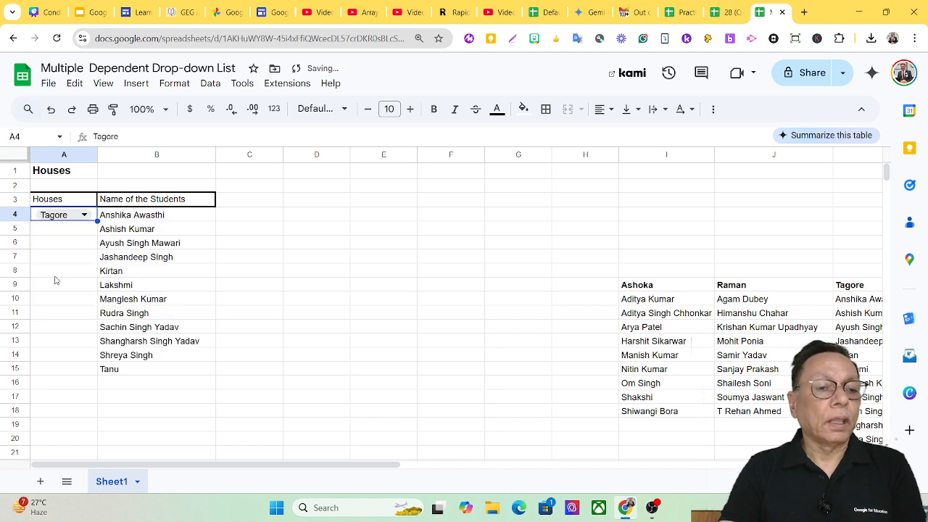
pyautogui.click(69, 216)
pyautogui.click(65, 298)
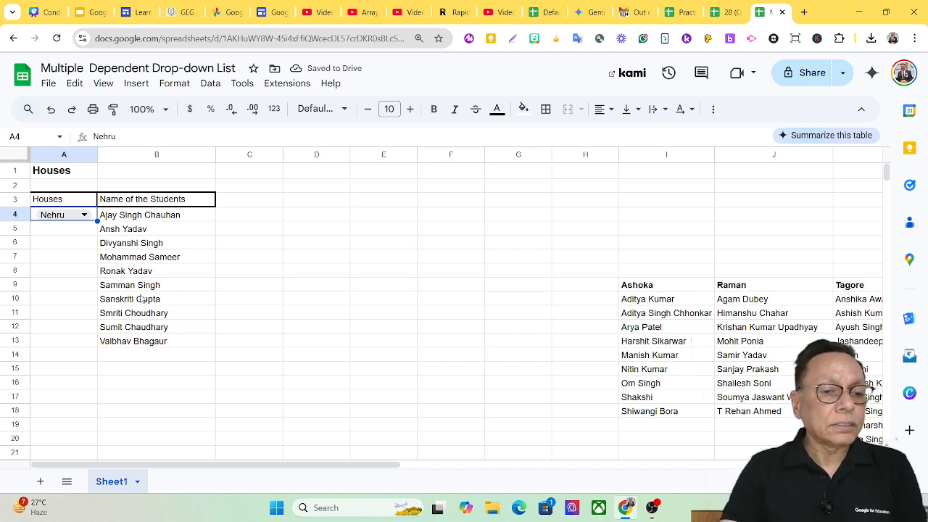
pyautogui.click(69, 220)
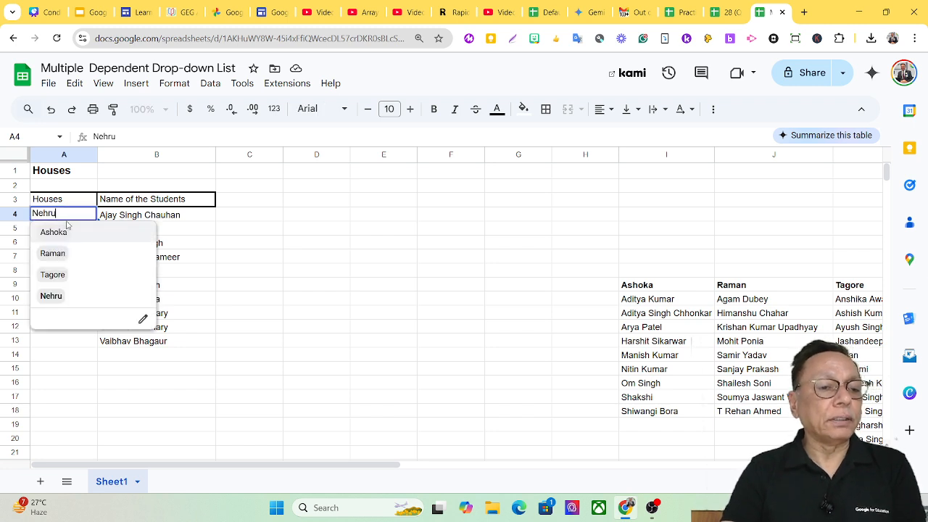
pyautogui.click(52, 234)
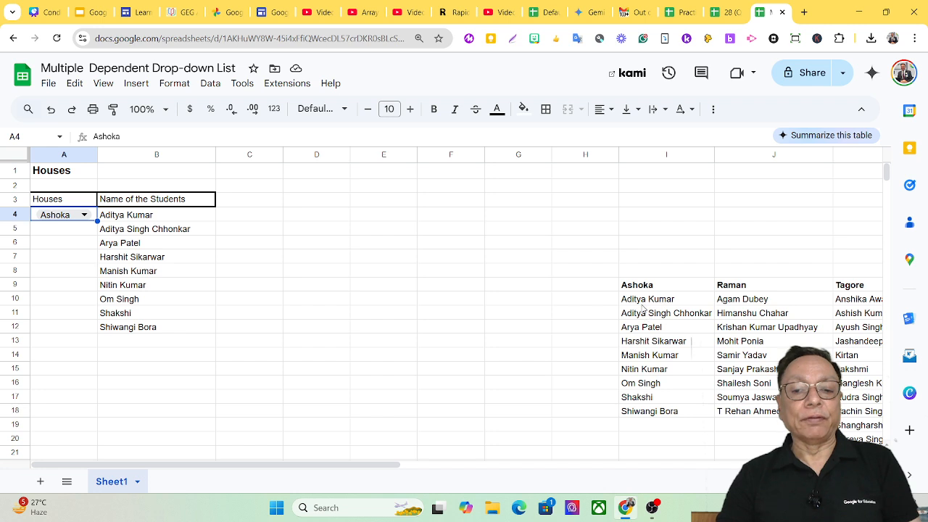
# Review the source student lists under Ashoka, Raman and Tagore by selecting I10:I18, J10:J18 and K10:K20 in turn
pyautogui.moveTo(653, 300); pyautogui.dragTo(656, 412)
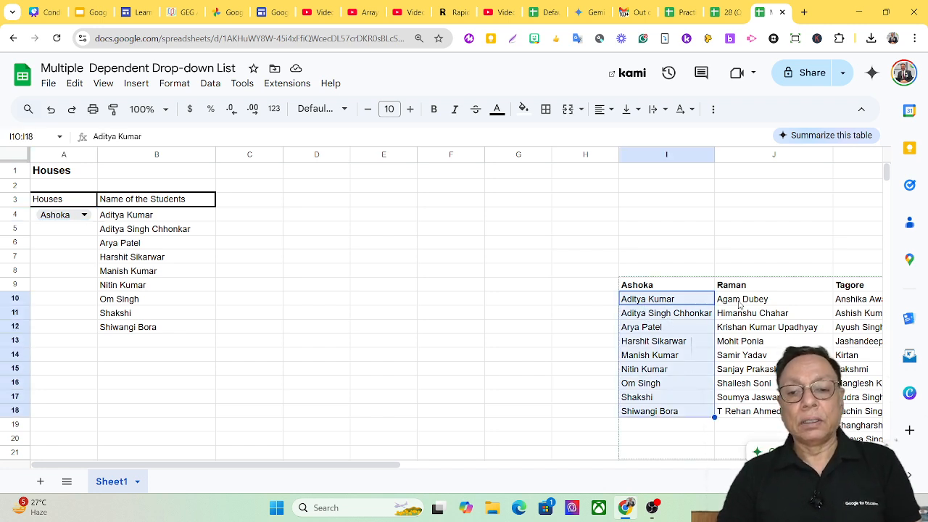
pyautogui.moveTo(739, 300); pyautogui.dragTo(736, 412)
pyautogui.moveTo(850, 302); pyautogui.dragTo(856, 440)
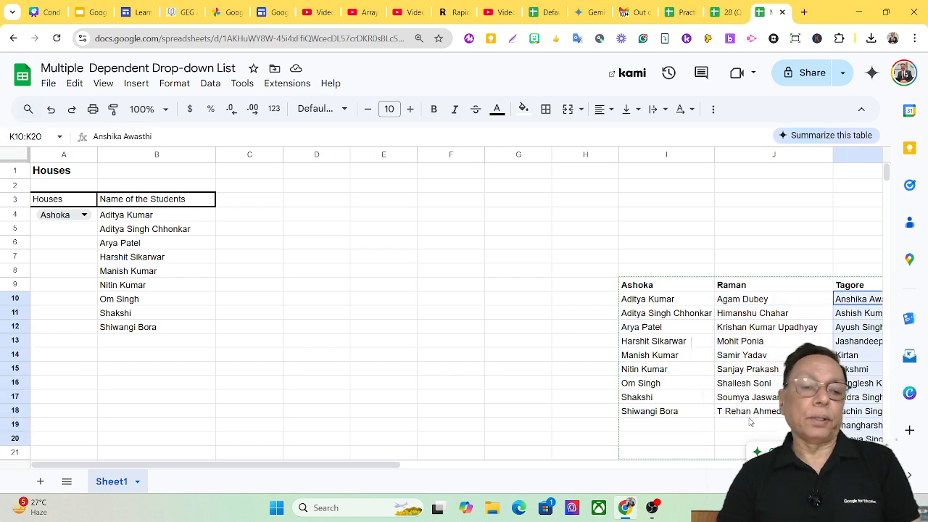